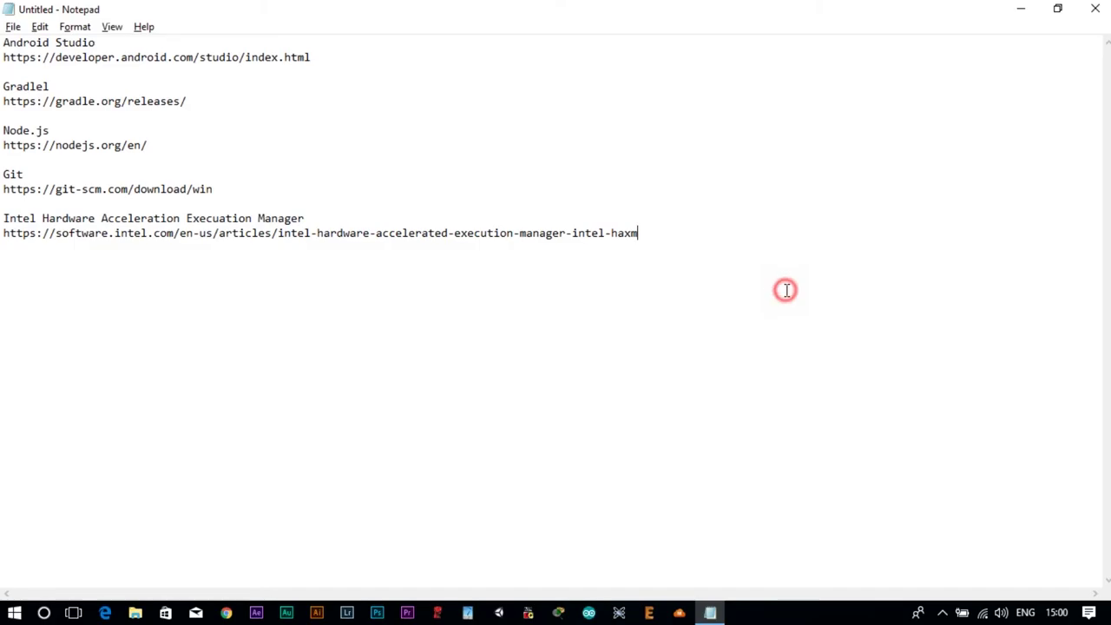
drag(694, 246, 667, 281)
click(99, 91)
click(666, 280)
Start the Git 2.14.2.3 installer from the desktop, accept its license, and keep C:\Program Files\Git as the destination.
click(1026, 10)
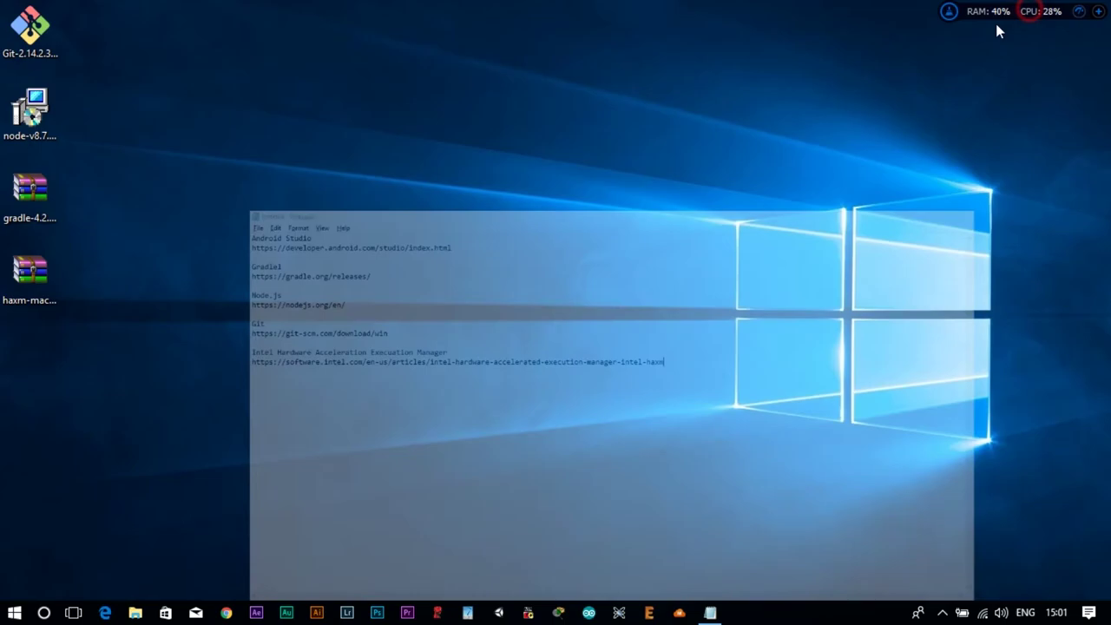
click(30, 28)
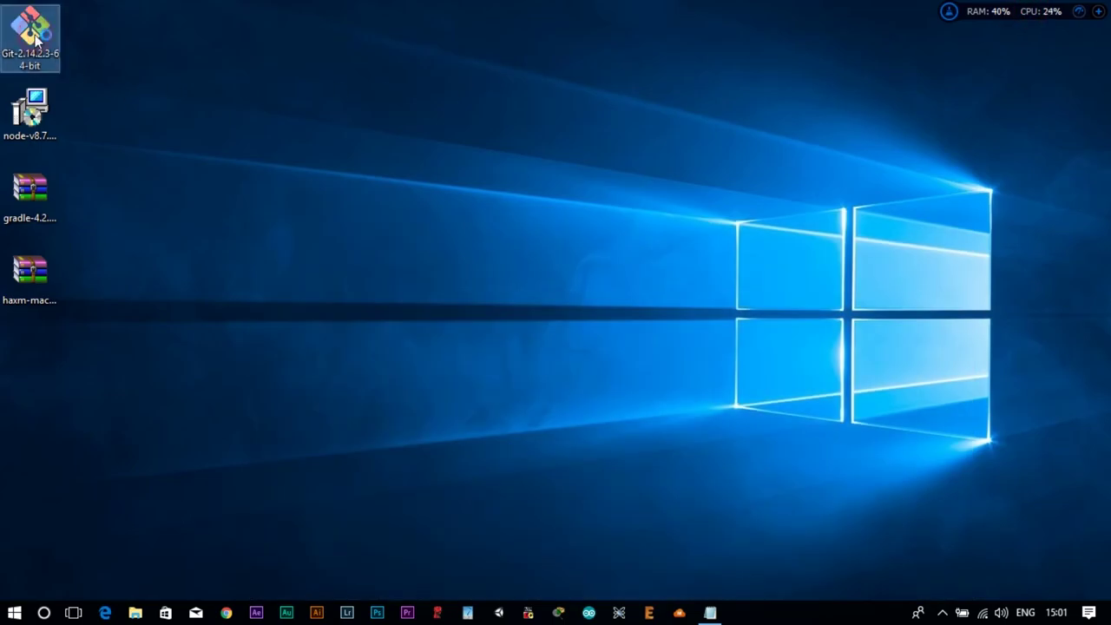
click(265, 193)
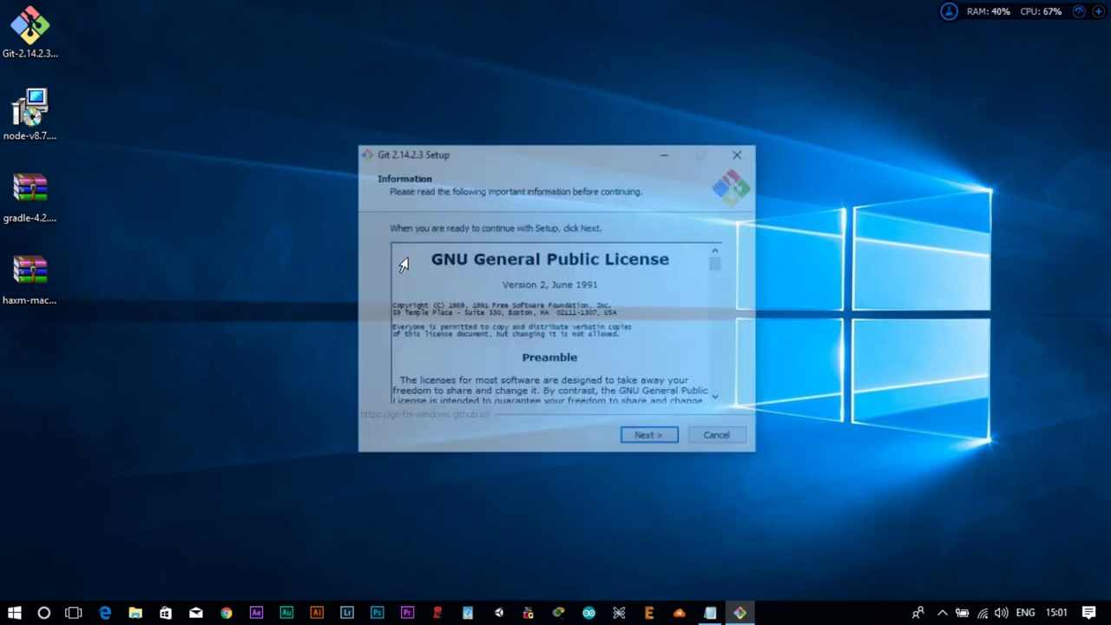
click(650, 438)
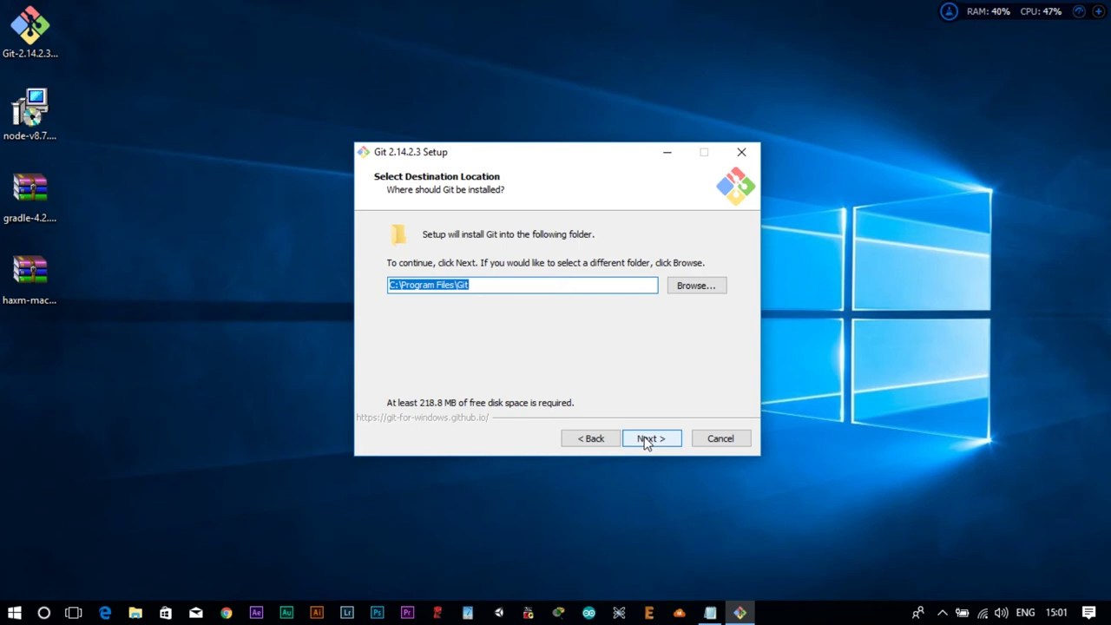
click(650, 439)
click(646, 440)
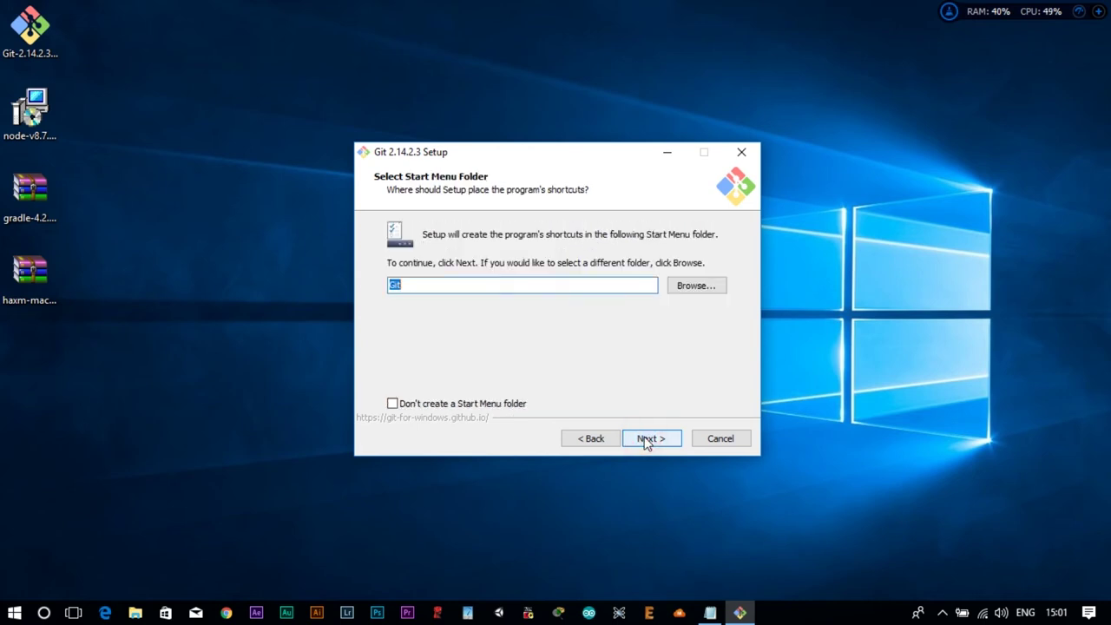
Install Git with the Git Start Menu folder and Windows-style checkout with Unix-style commits, finishing setup and closing the release notes.
click(646, 440)
click(646, 439)
click(645, 440)
click(646, 440)
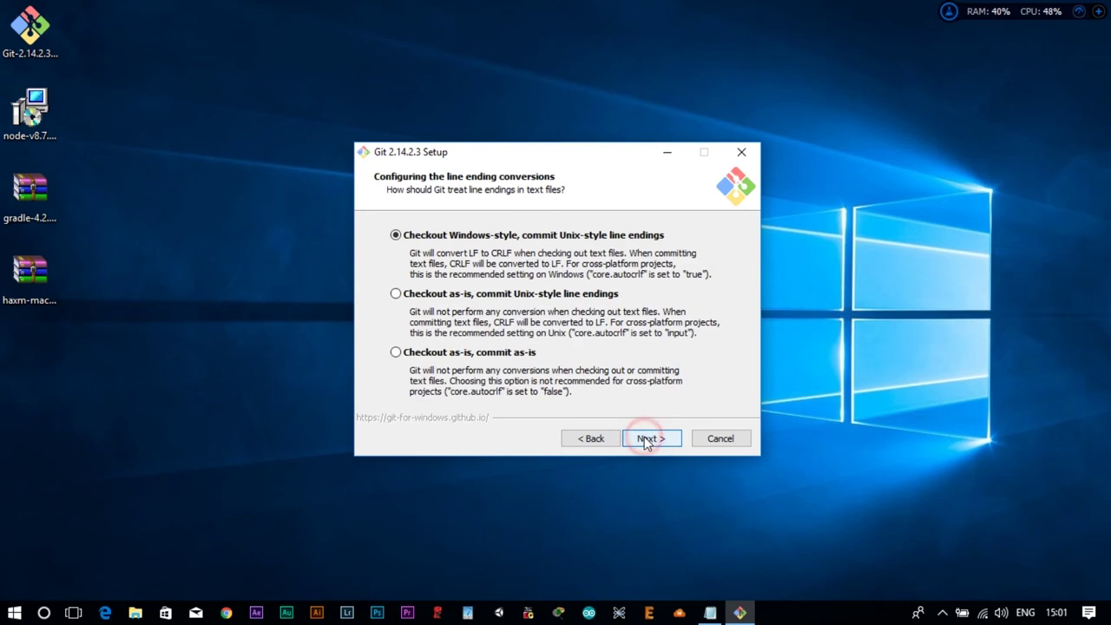
click(646, 439)
click(646, 440)
click(646, 439)
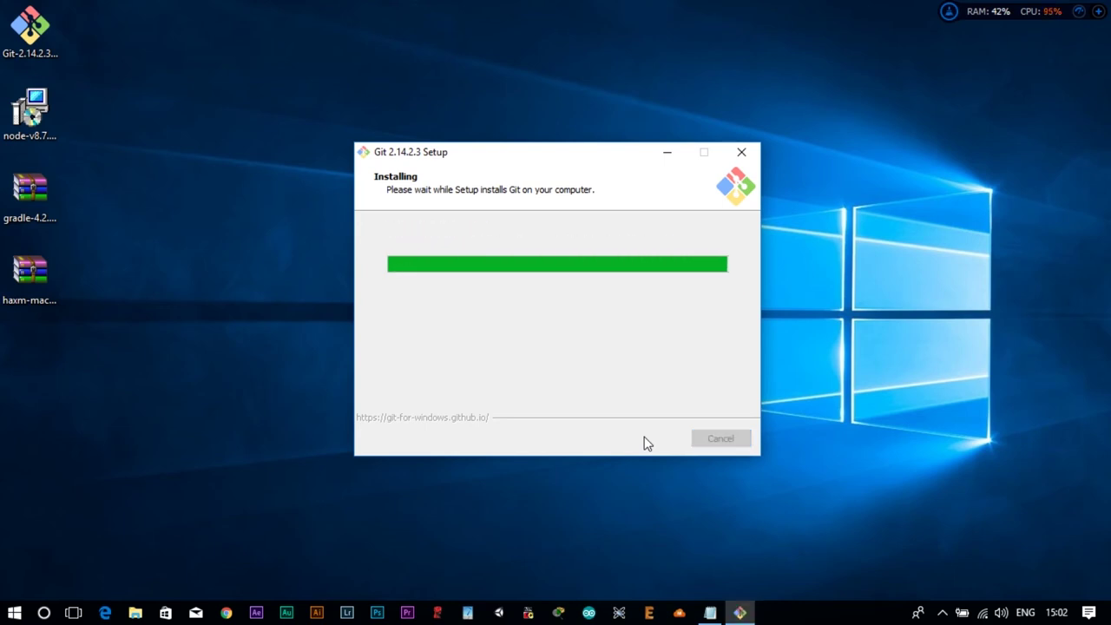
click(650, 438)
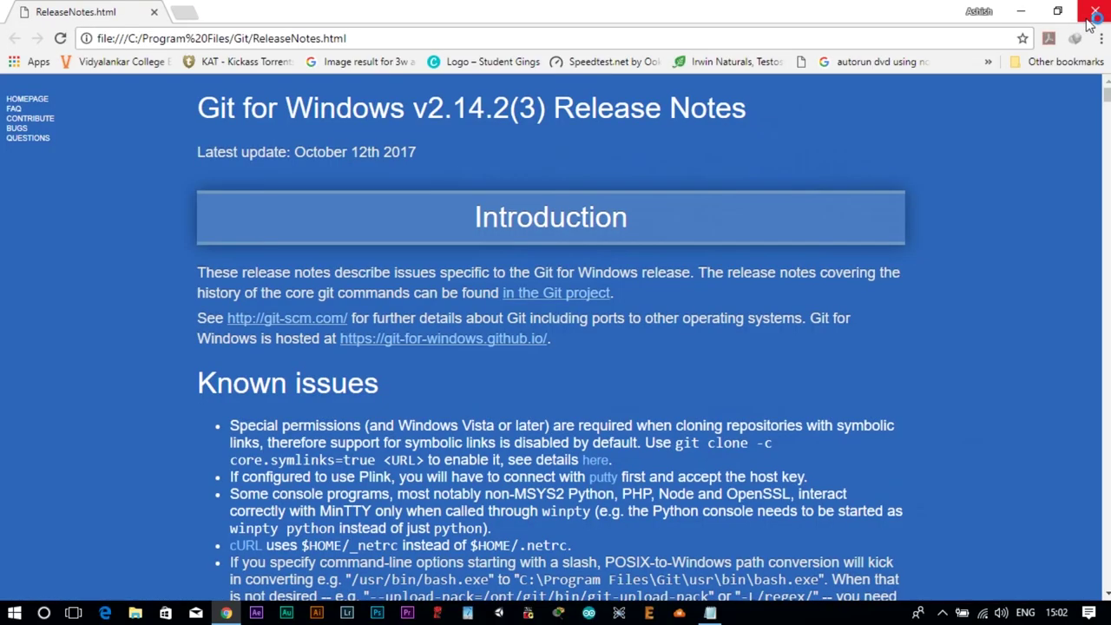
click(1089, 21)
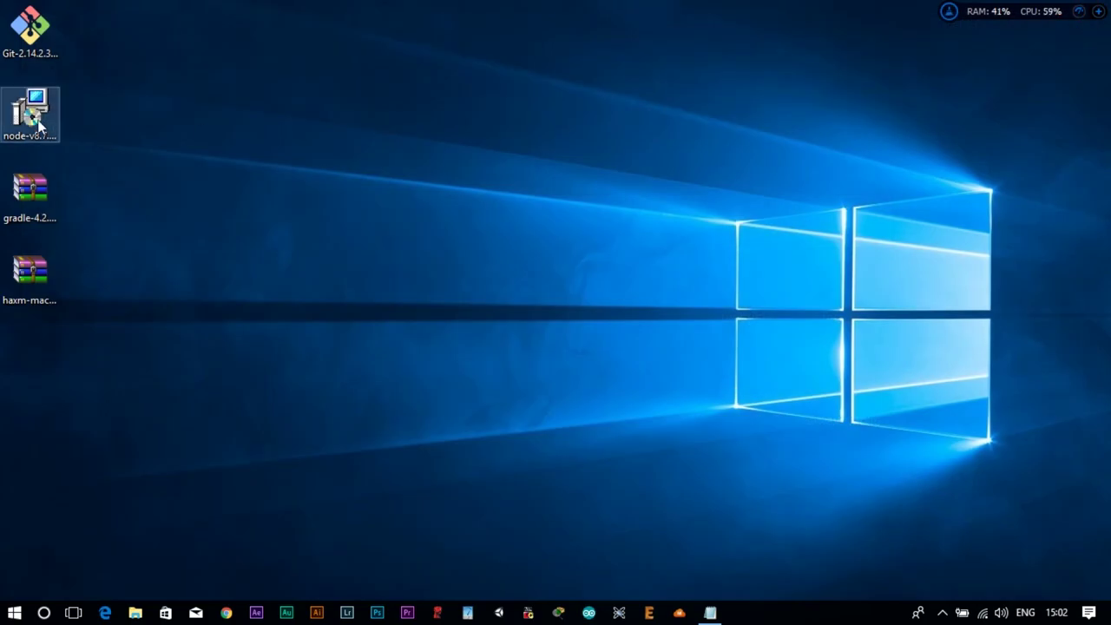
Install Node.js from the desktop installer, accepting the license agreement and keeping C:\Program Files\nodejs\ as the destination folder.
double_click(39, 126)
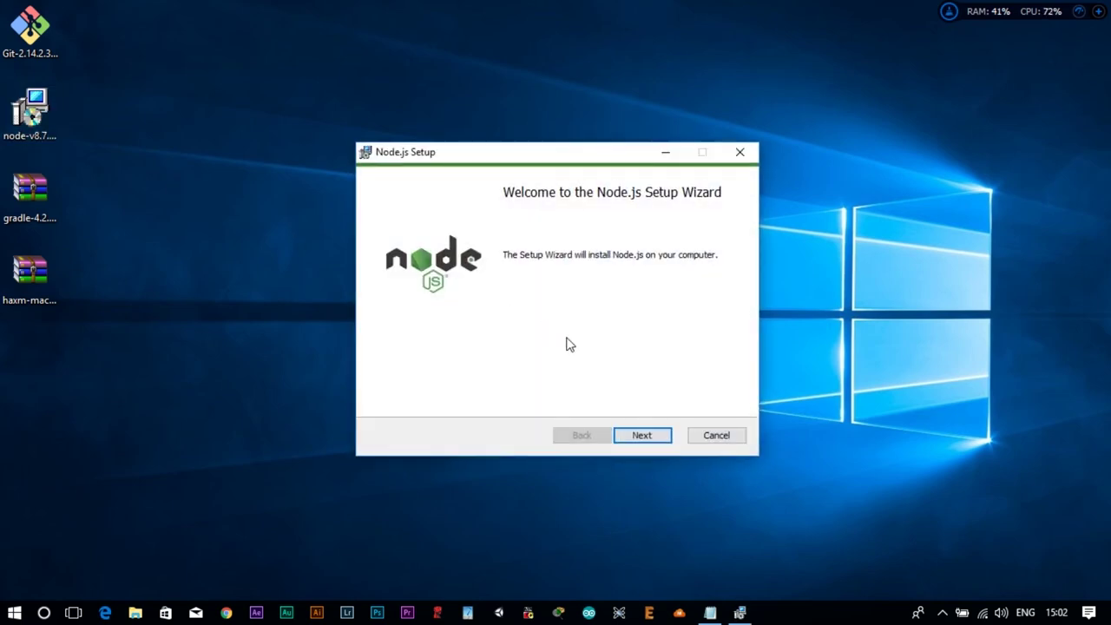
click(649, 434)
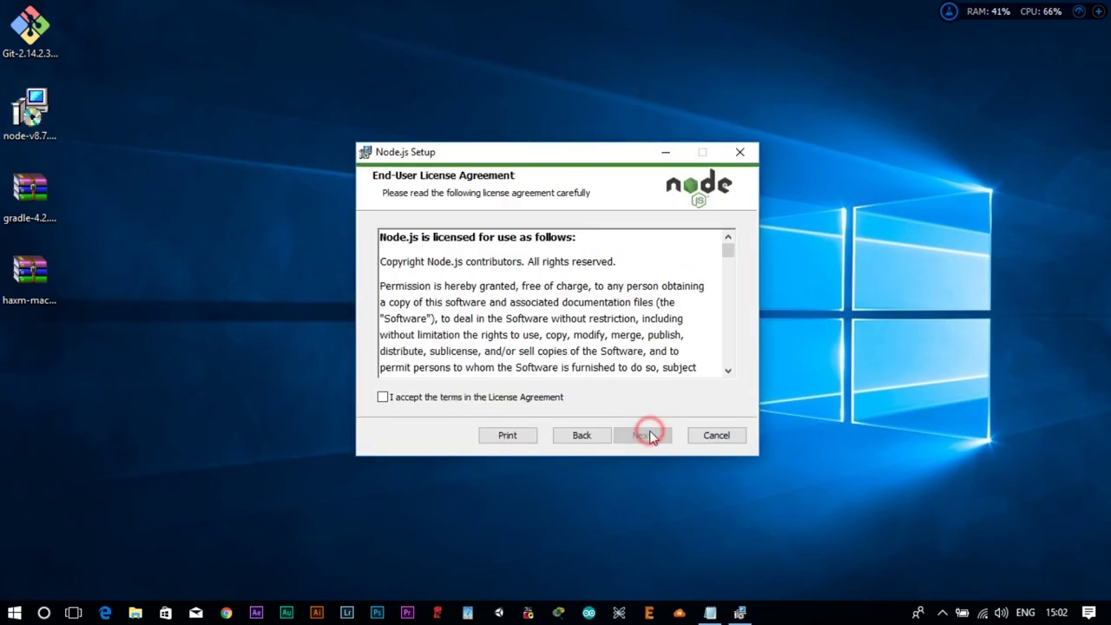
click(450, 399)
click(641, 441)
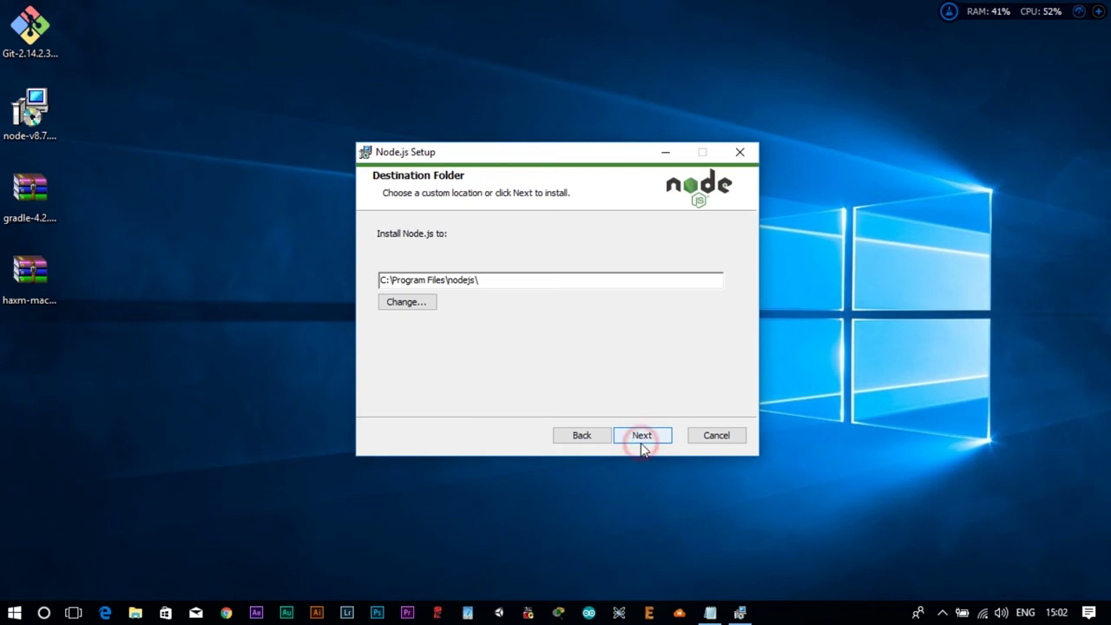
click(642, 437)
click(641, 437)
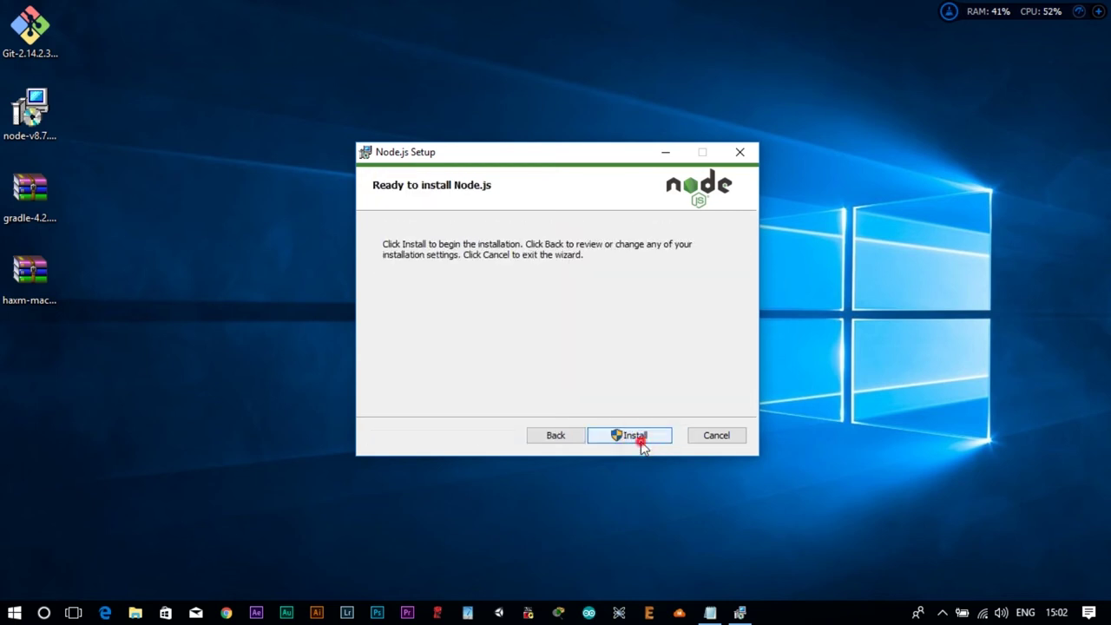
click(641, 441)
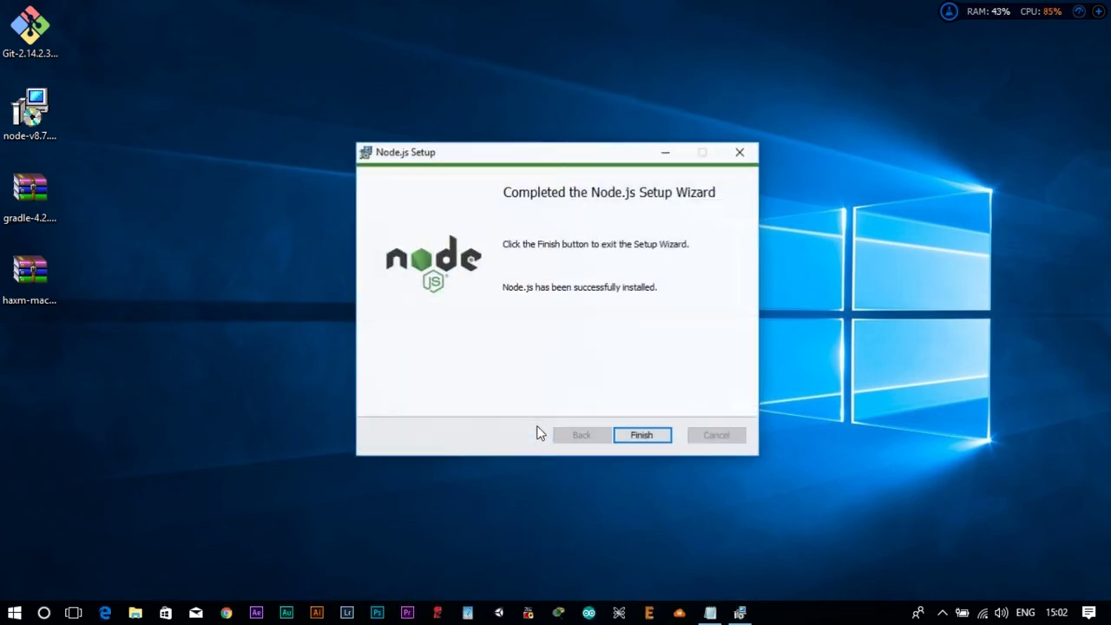
click(619, 436)
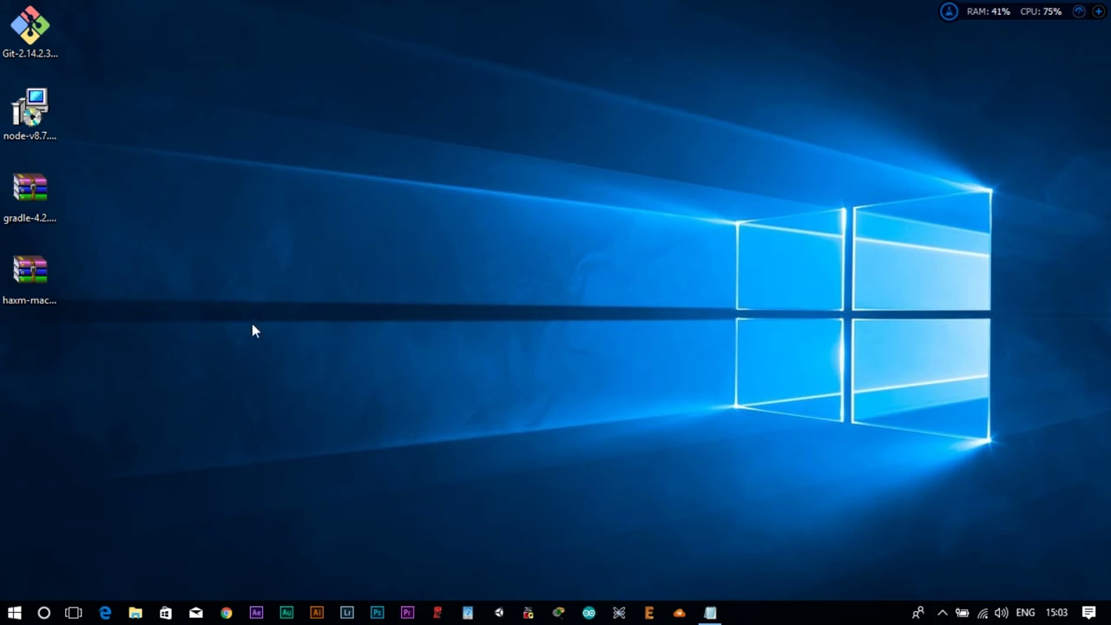
Extract the gradle-4.2.1 folder from the desktop archive gradle-4.2.1-all to Local Disk (C:) and close WinRAR.
click(39, 193)
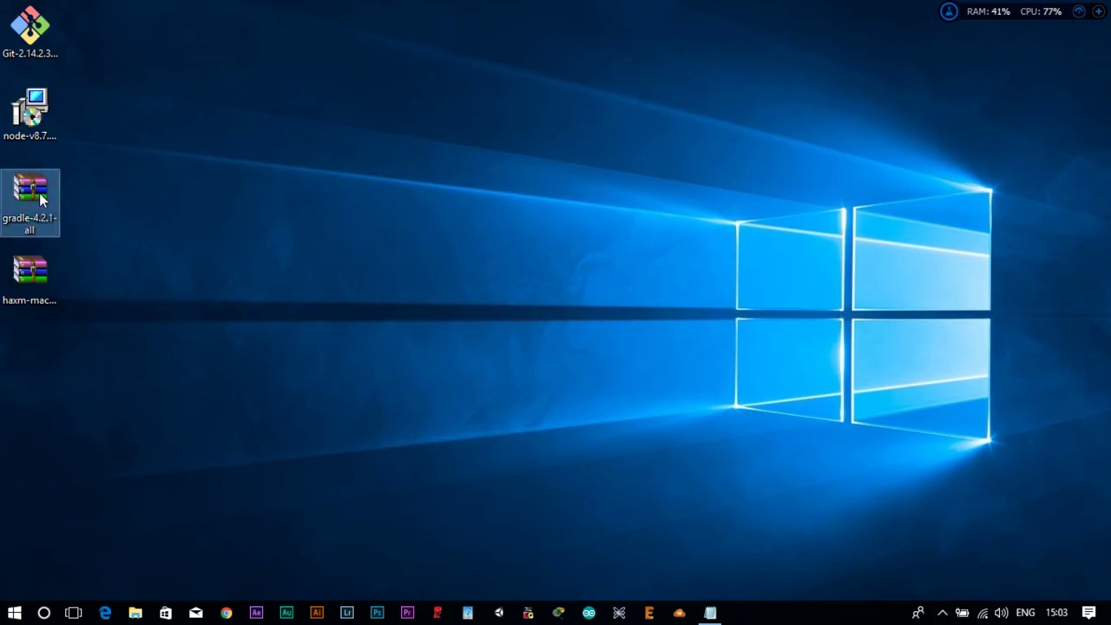
double_click(39, 193)
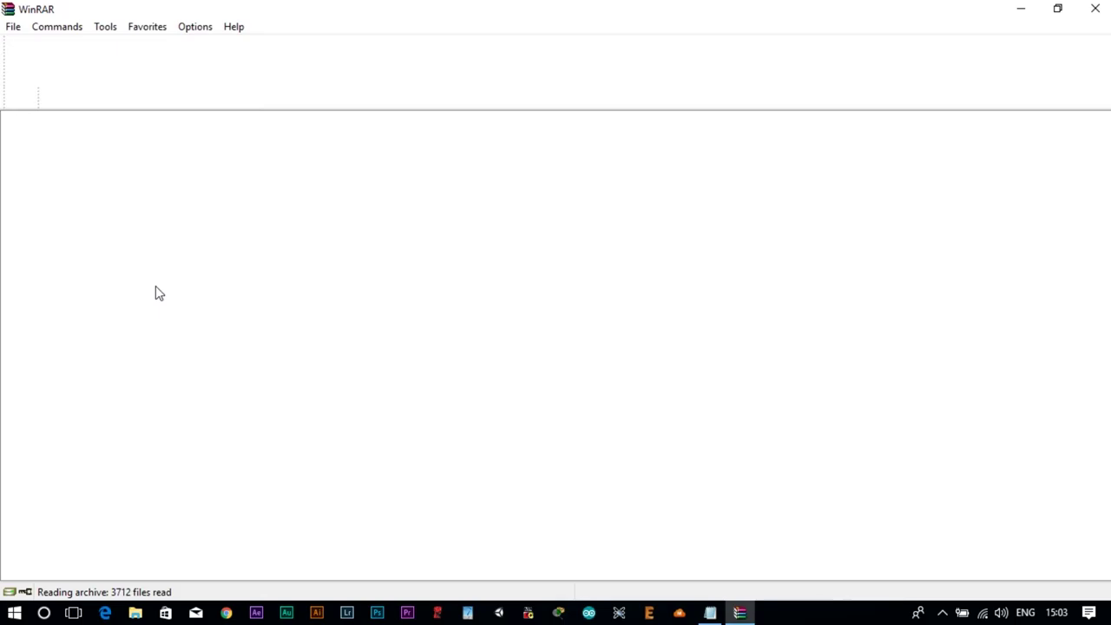
click(82, 156)
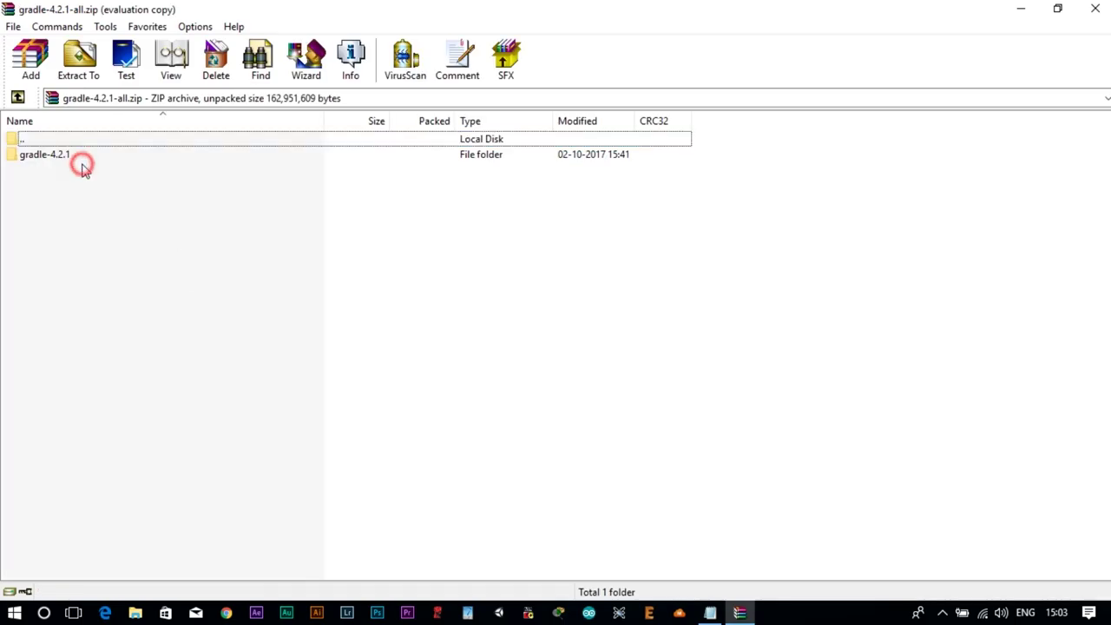
click(80, 76)
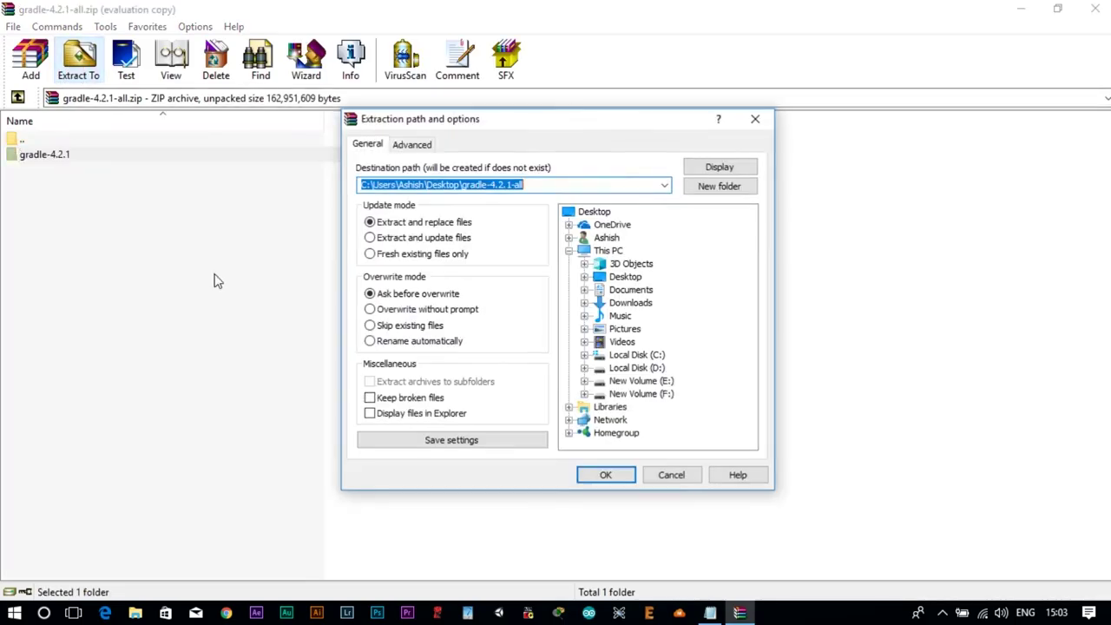
click(584, 355)
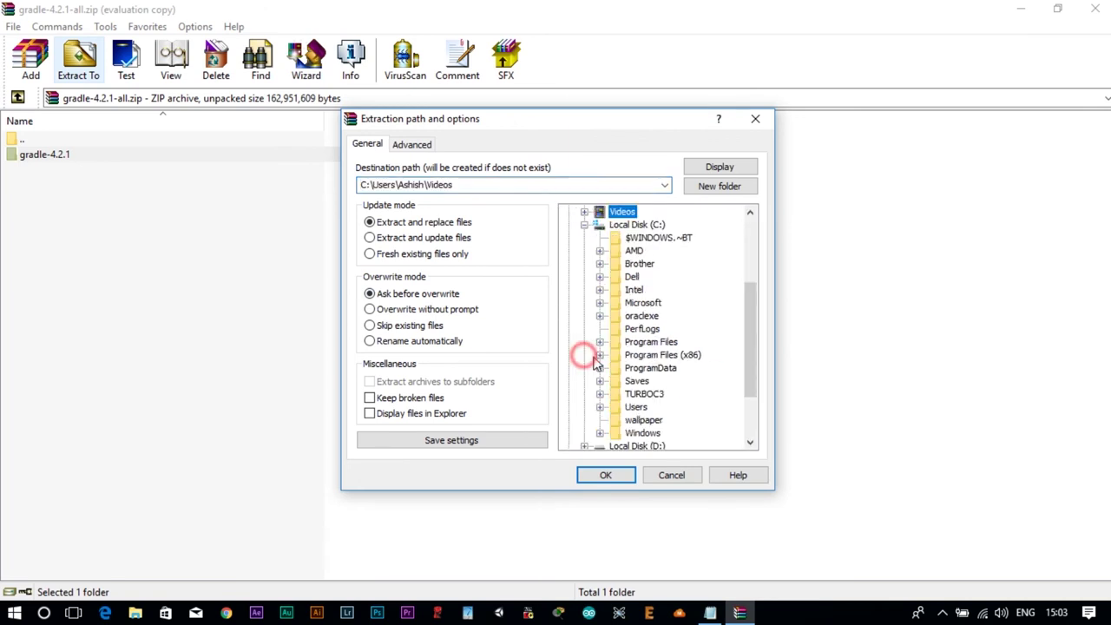
click(637, 225)
click(605, 475)
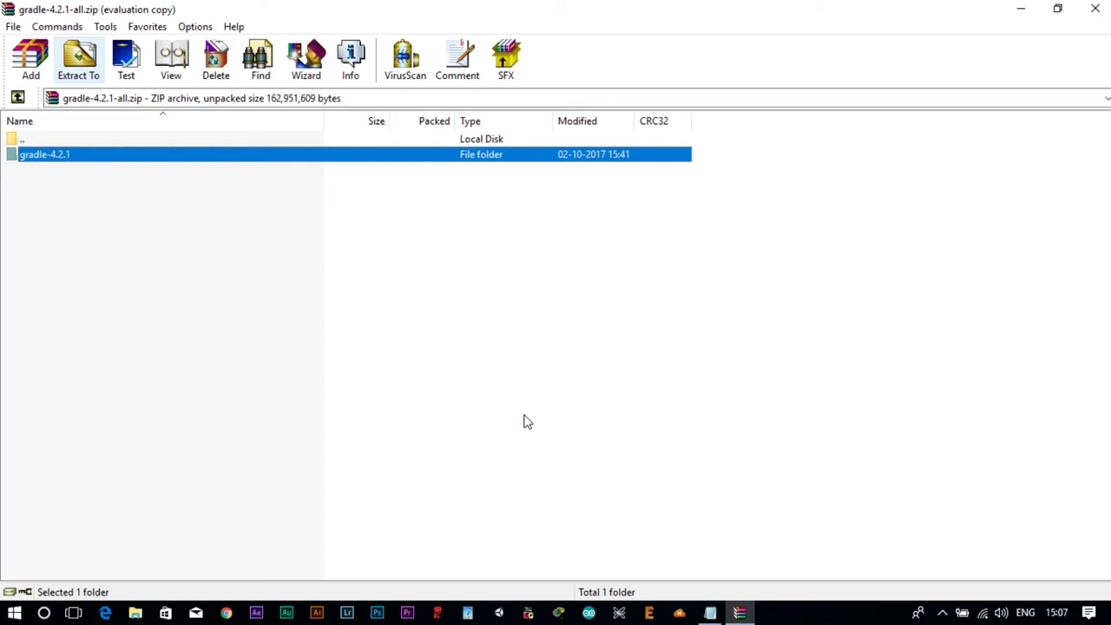
click(1097, 9)
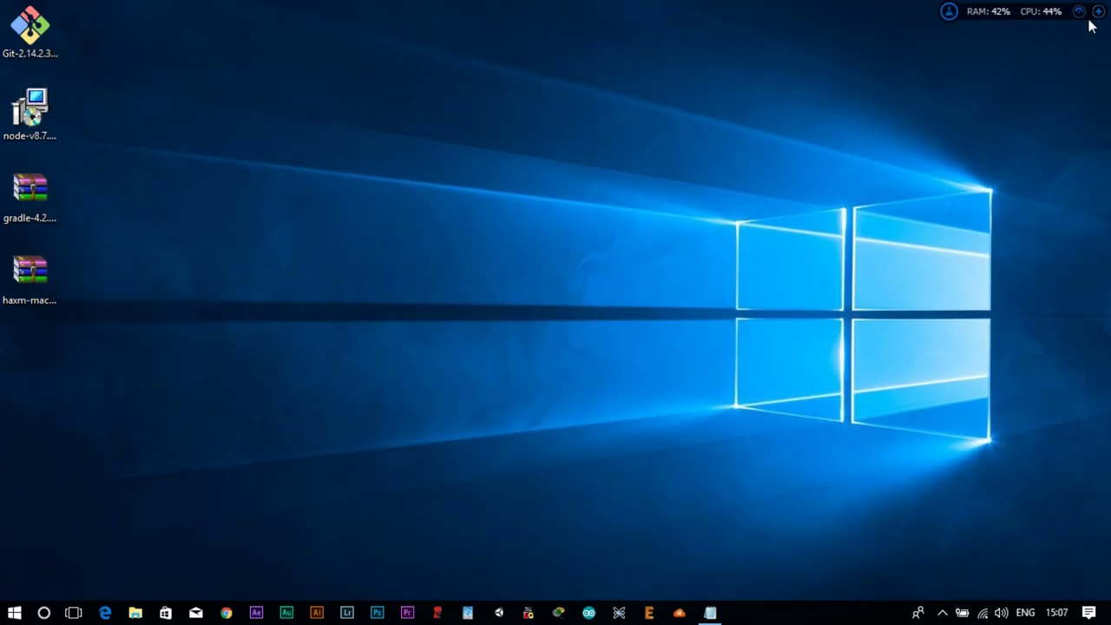
right_click(458, 103)
click(511, 181)
right_click(487, 157)
click(532, 233)
Launch Android Studio and accept the untrusted Google server certificate.
key(super)
text(and)
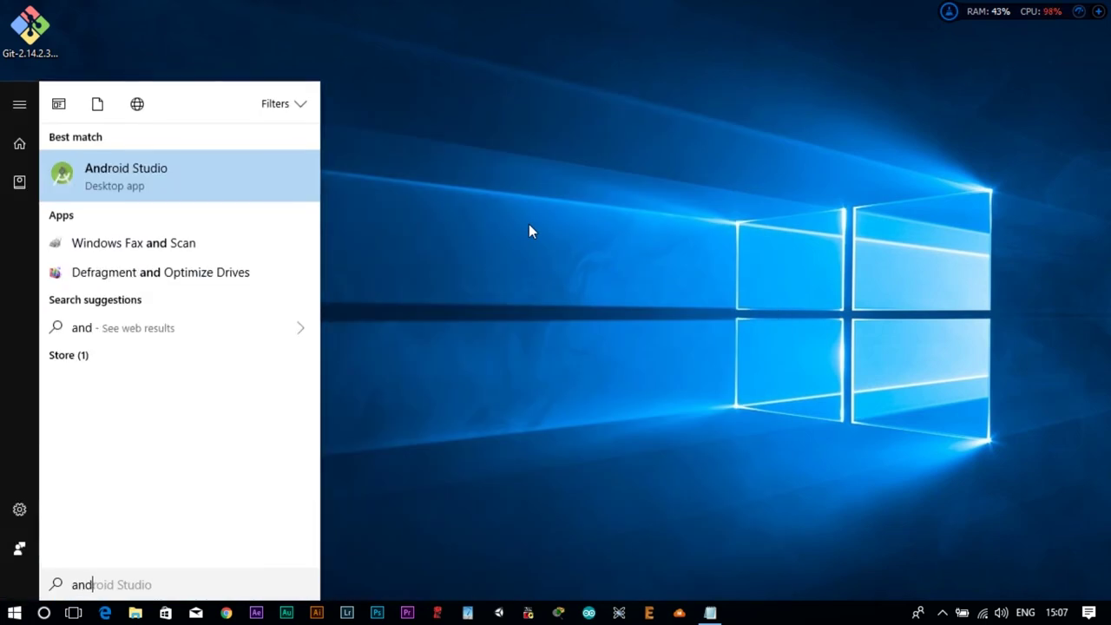
key(Return)
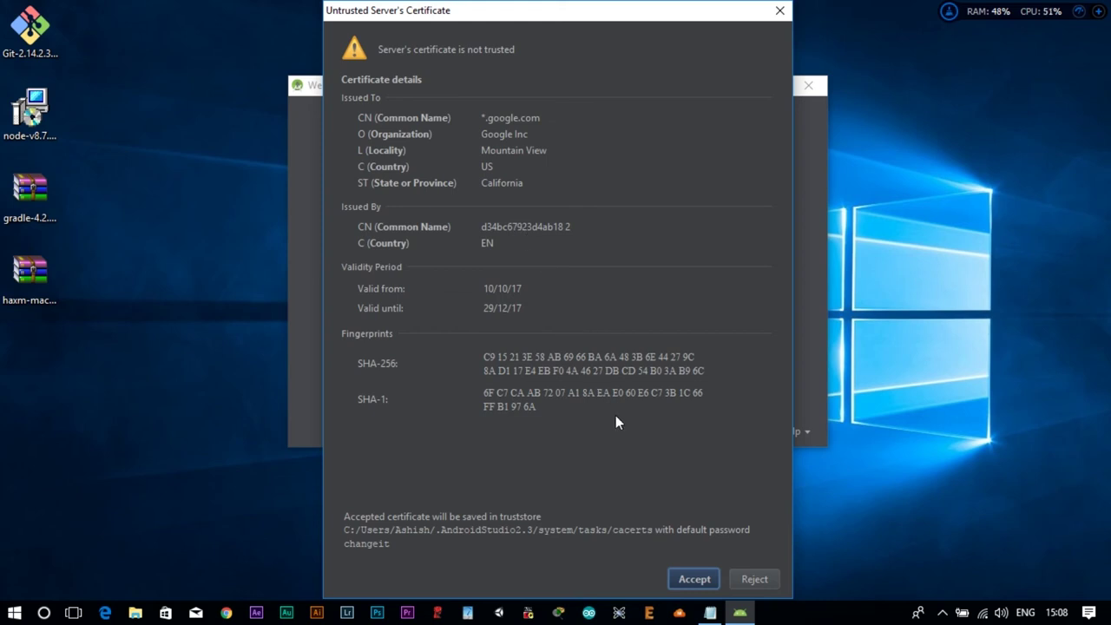
click(703, 579)
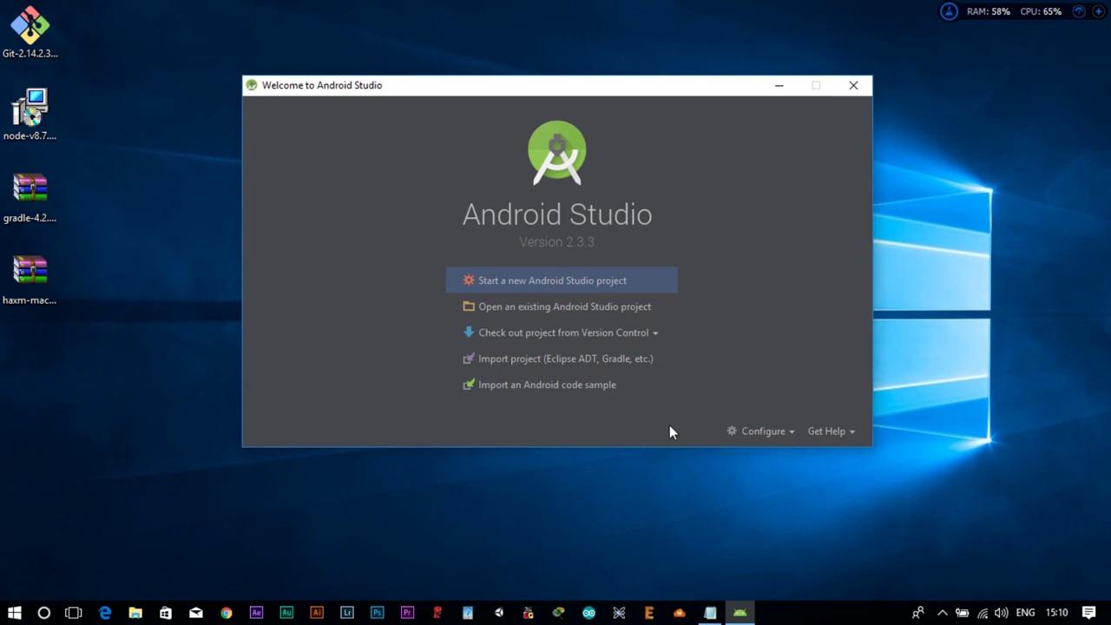
click(942, 613)
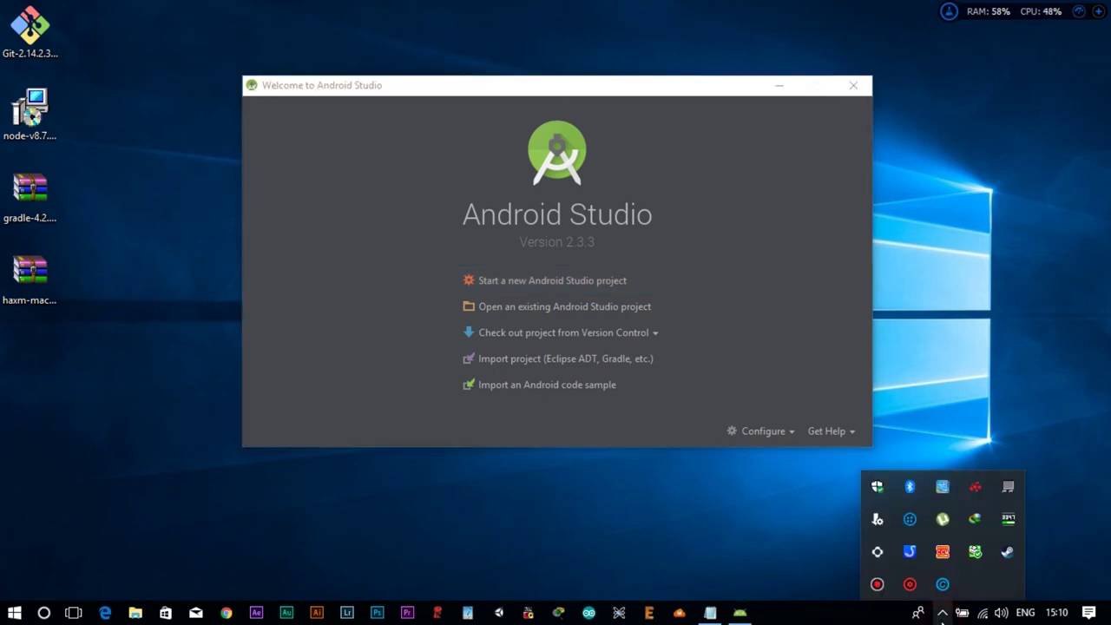
click(942, 615)
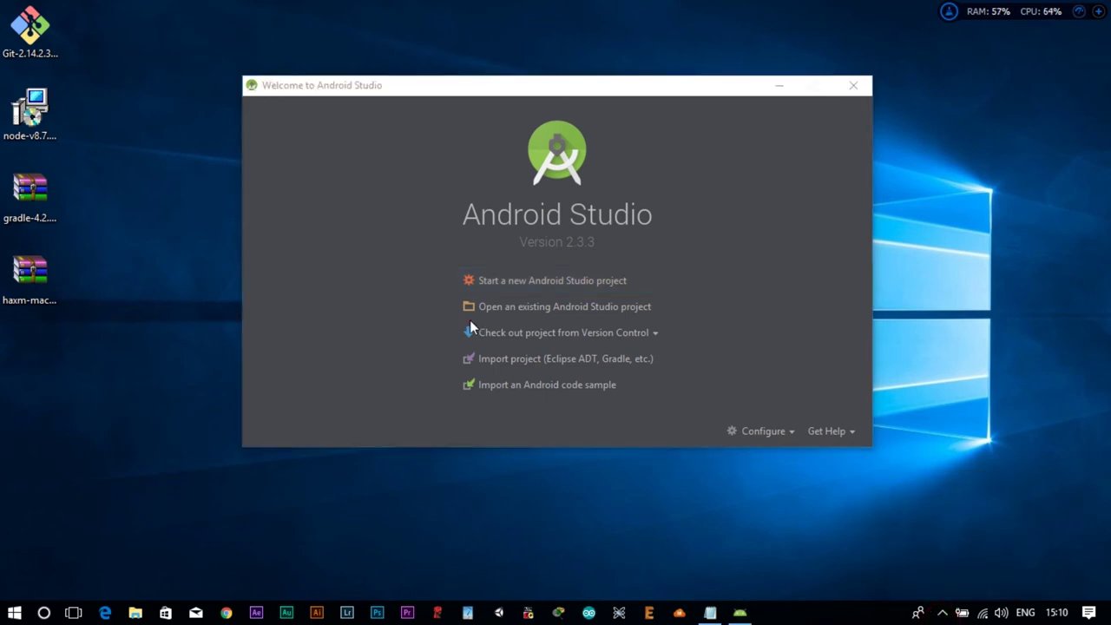
Start a new project named My Application and set the Phone and Tablet minimum SDK to API 25: Android 7.1.1 (Nougat).
click(532, 282)
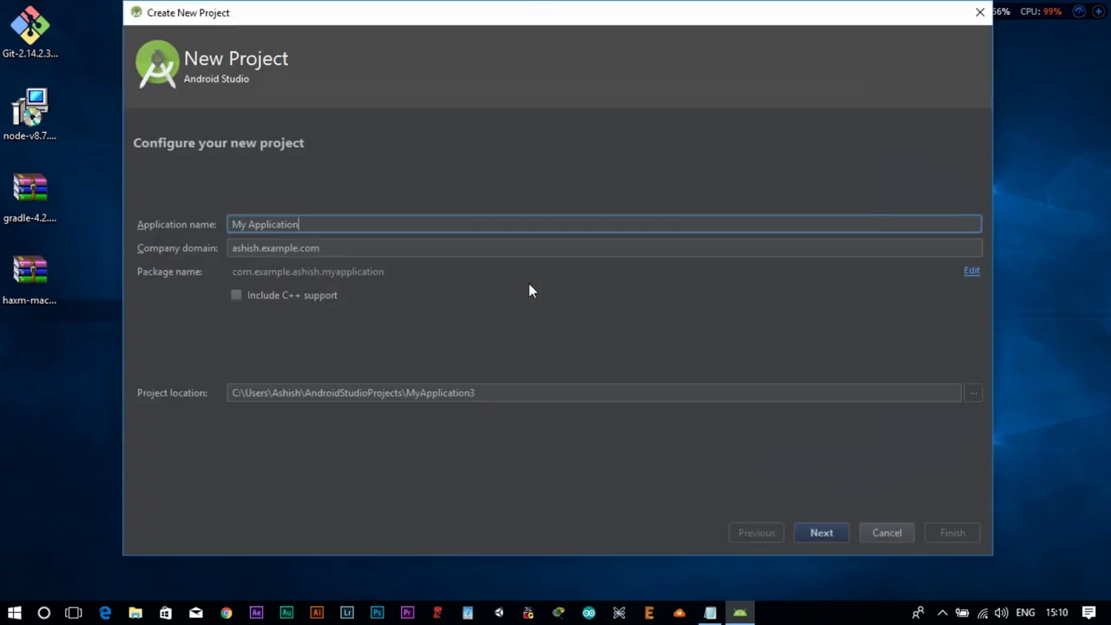
click(845, 529)
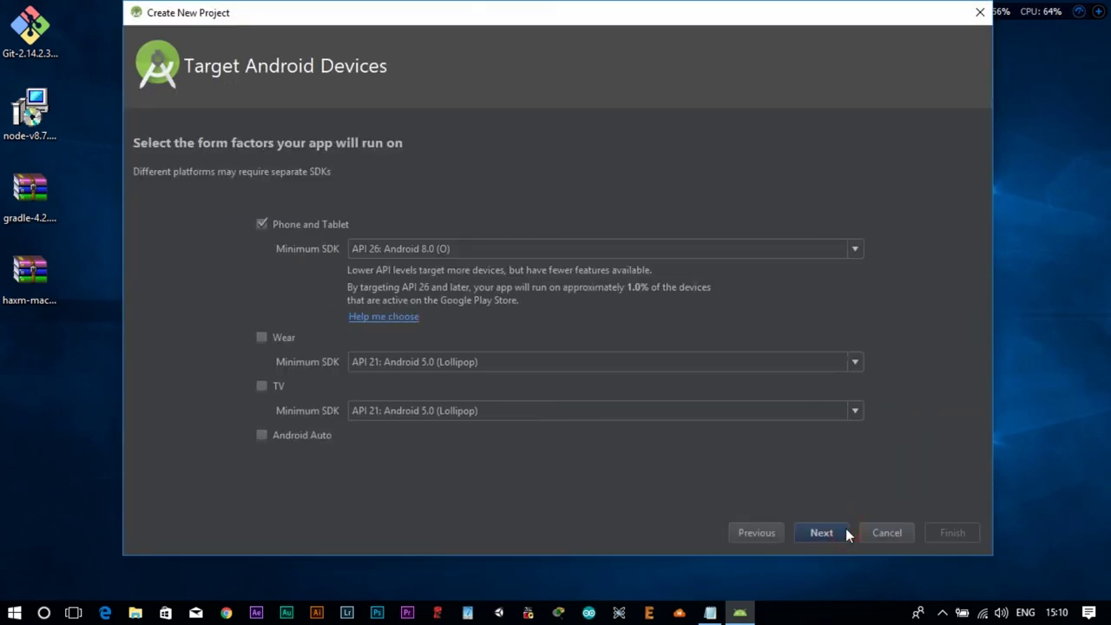
click(846, 530)
click(756, 532)
click(467, 250)
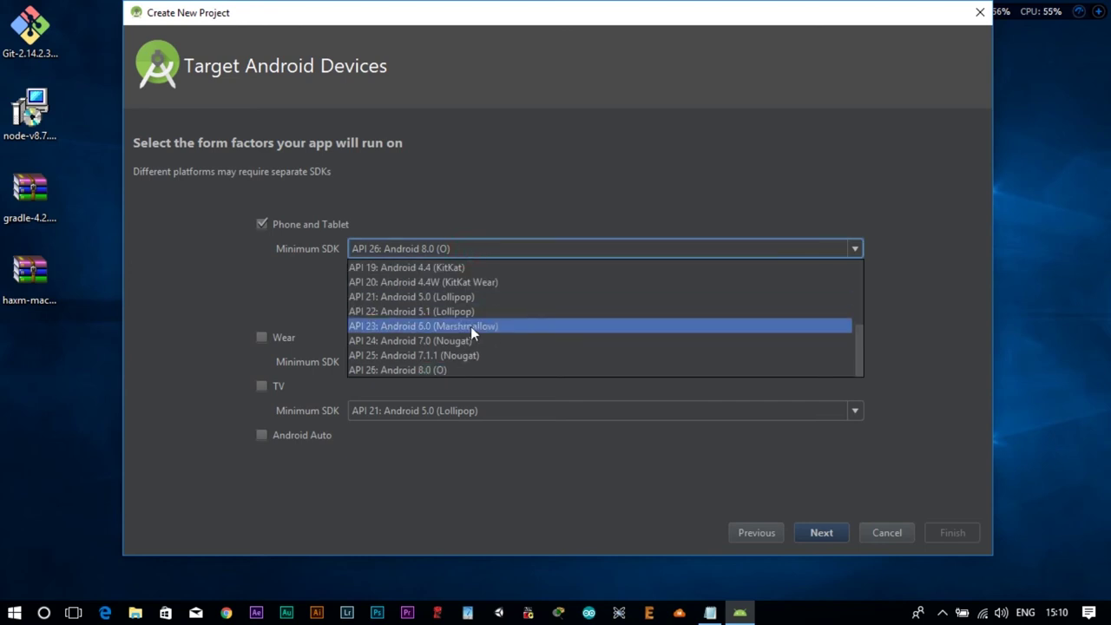
click(469, 354)
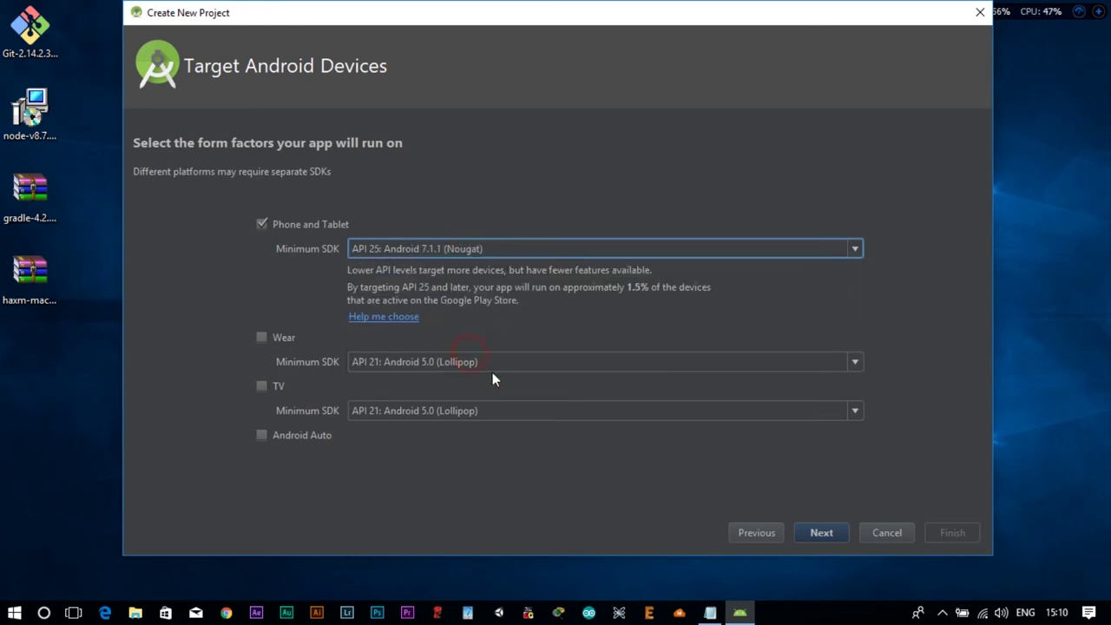
Add an Empty Activity to the project and finish creating it.
click(821, 533)
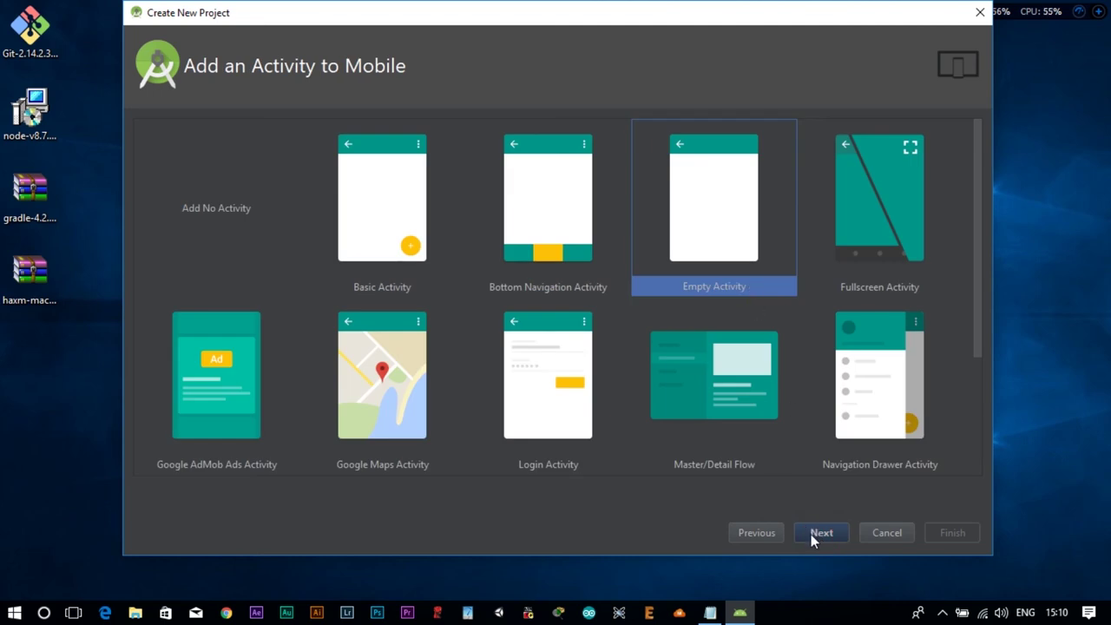
click(811, 534)
click(901, 533)
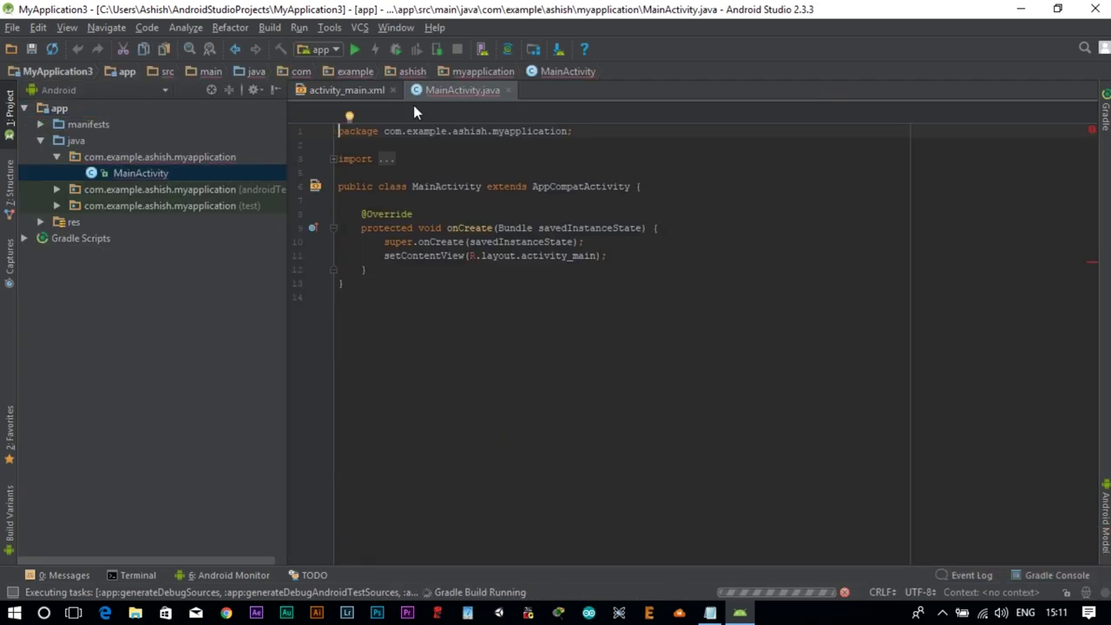
Open the AVD Manager for Android virtual devices.
click(330, 27)
mouse_move(379, 174)
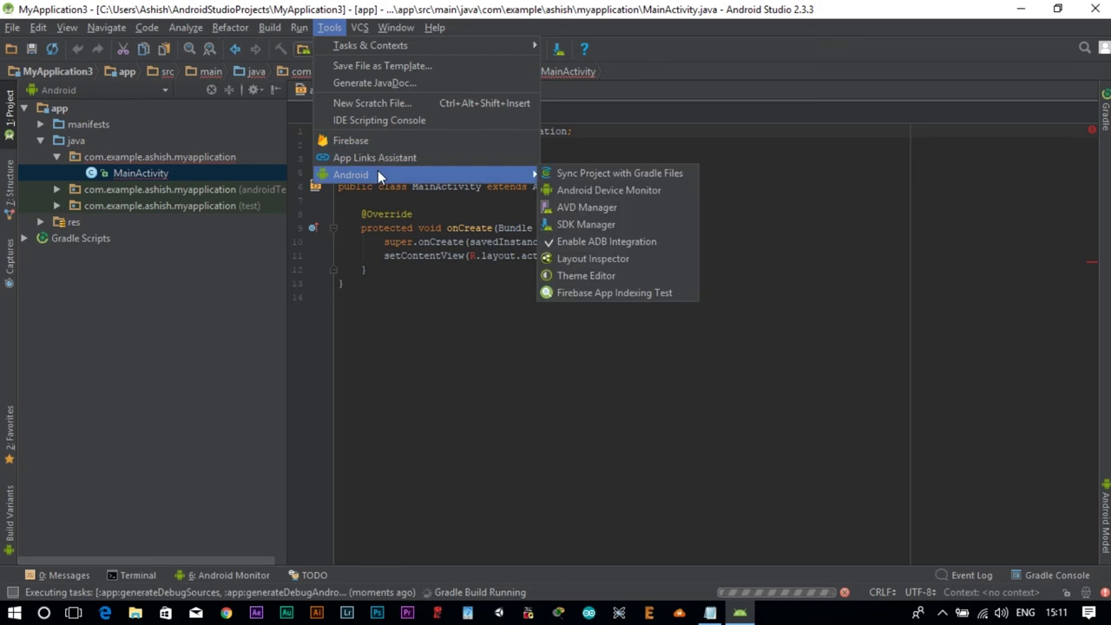
click(580, 208)
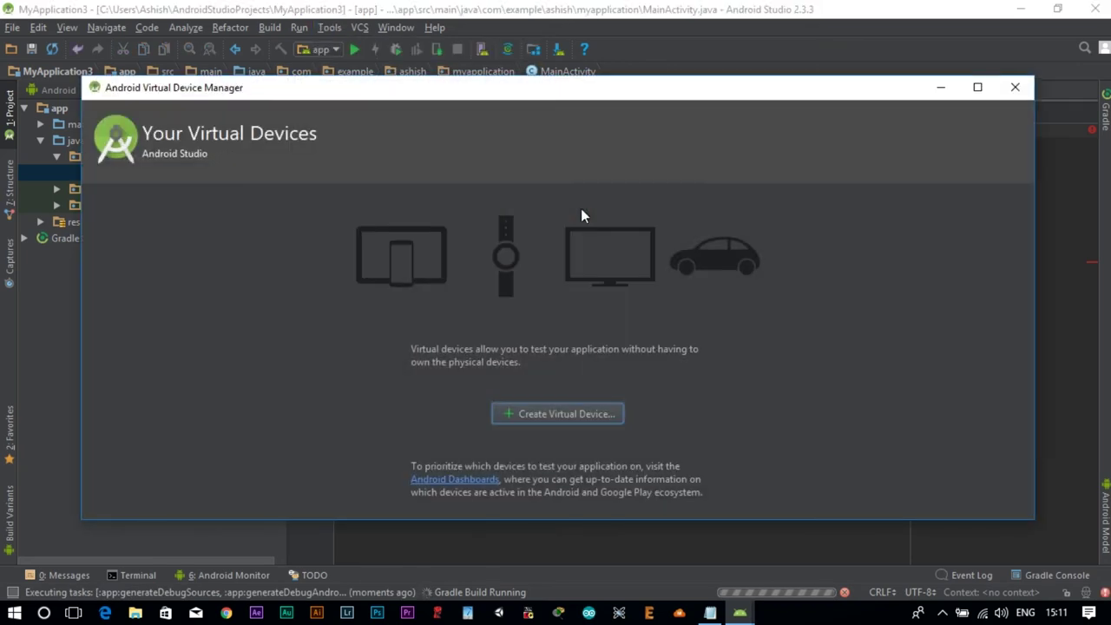
Start a new virtual device using the Nexus 5 phone hardware definition.
click(577, 417)
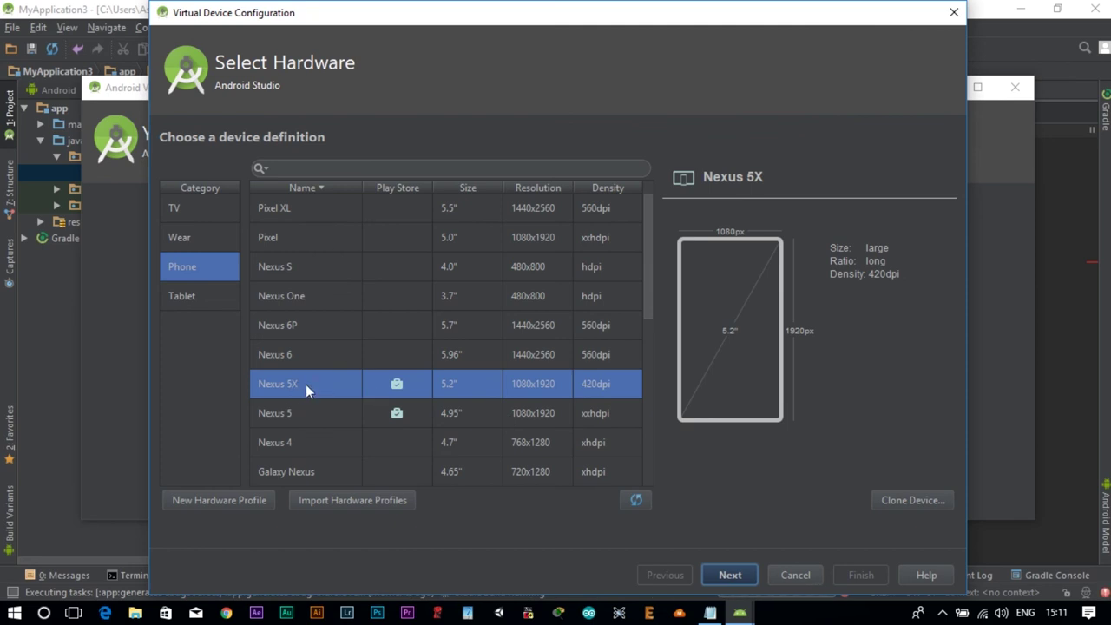
click(298, 417)
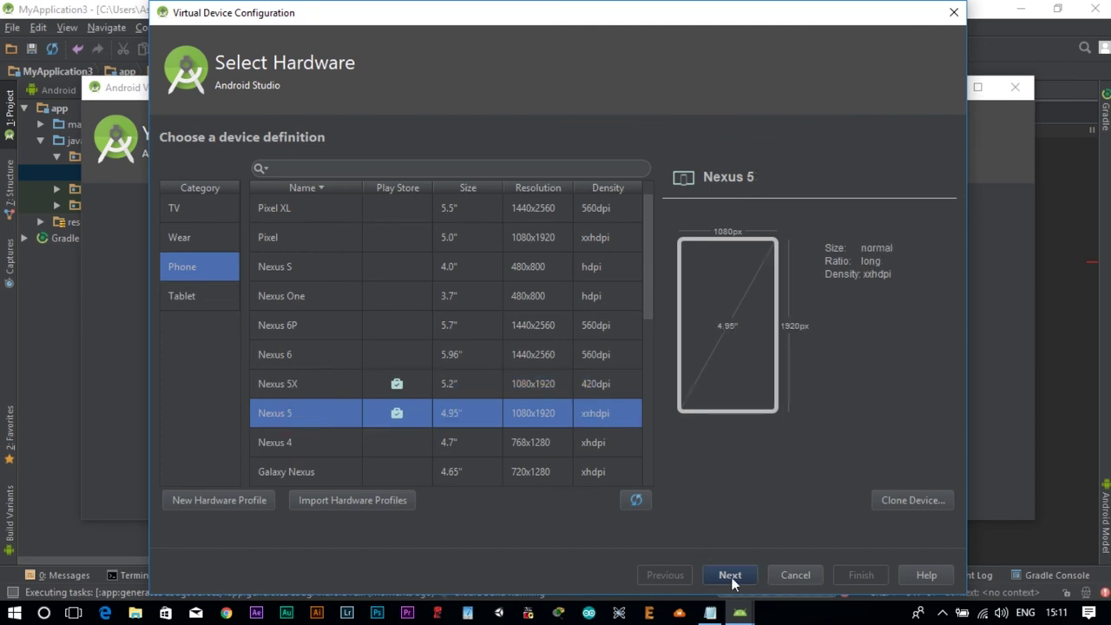
click(730, 576)
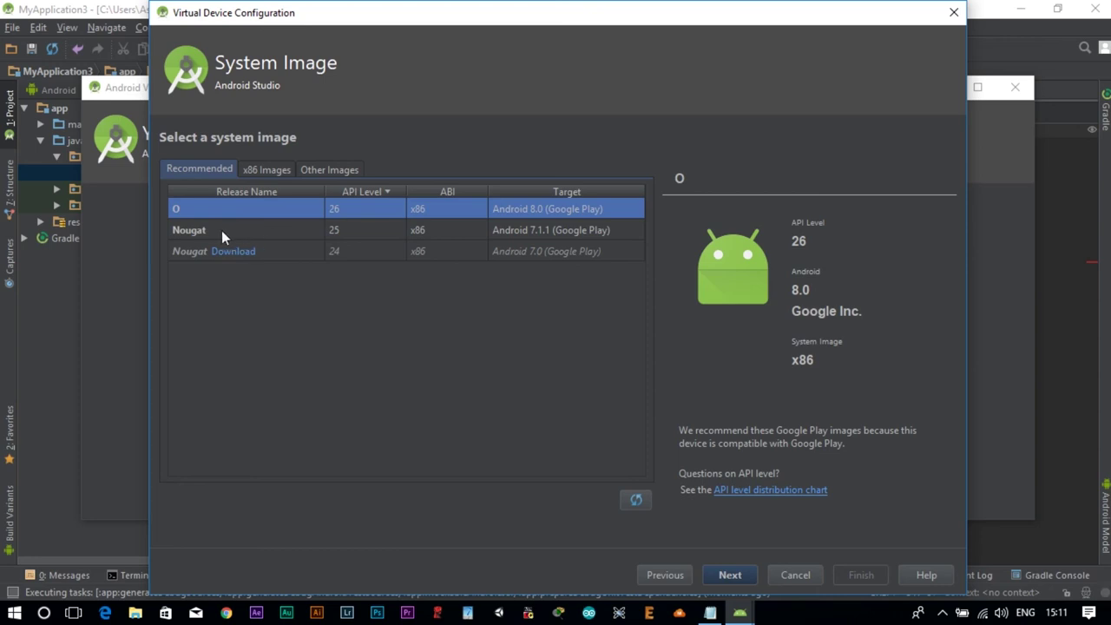
Choose the recommended Nougat API 25 x86 system image (Android 7.1.1, Google Play) and finish creating the virtual device.
click(321, 170)
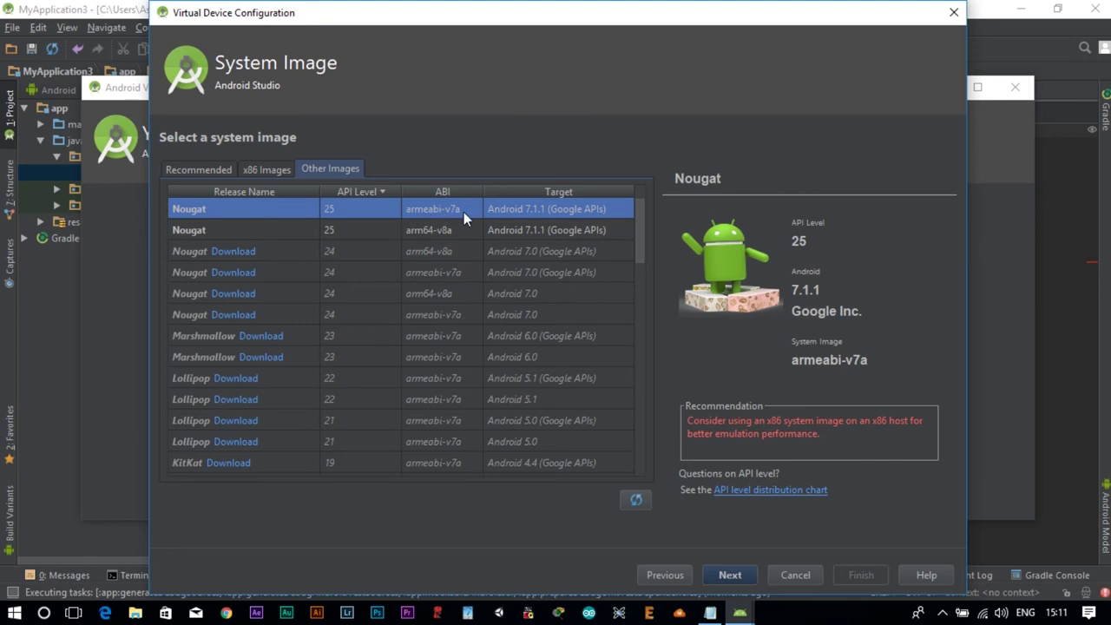
click(196, 168)
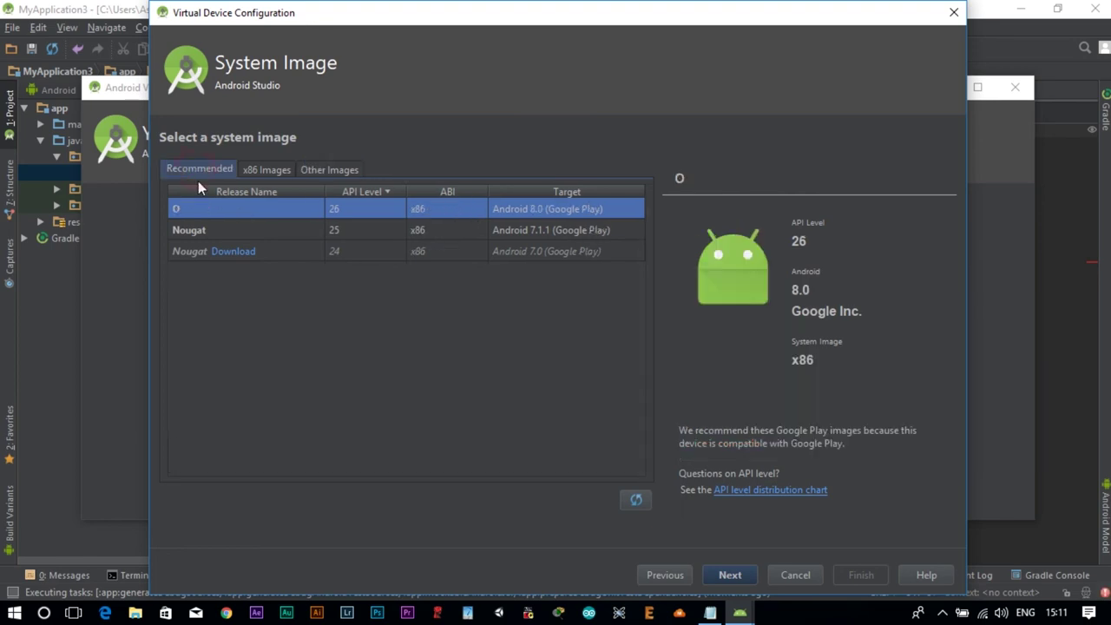
click(231, 232)
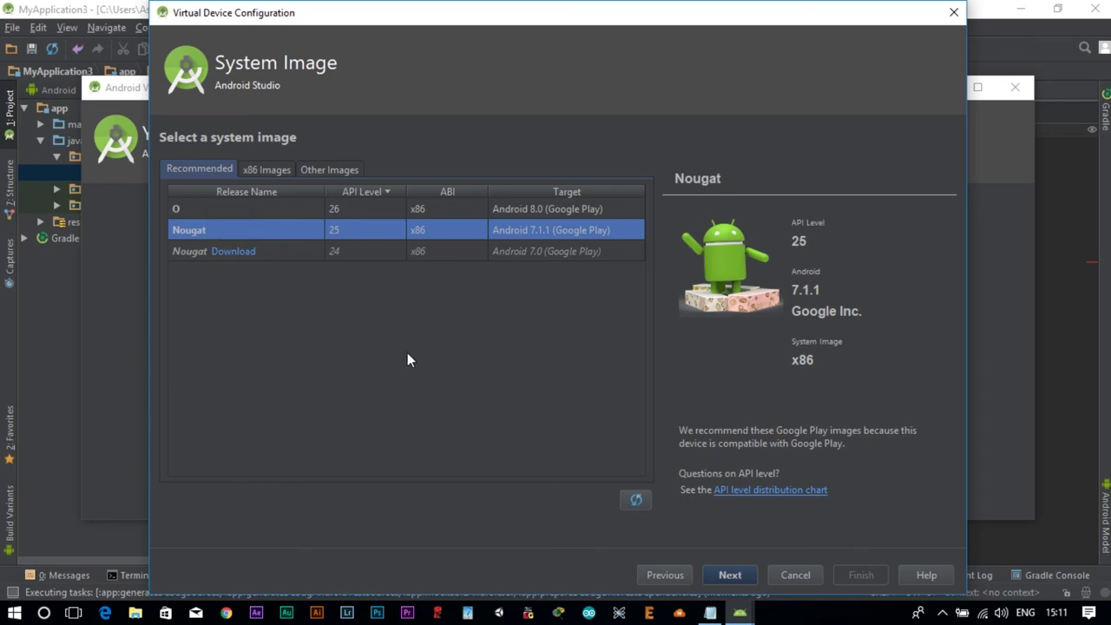
click(738, 574)
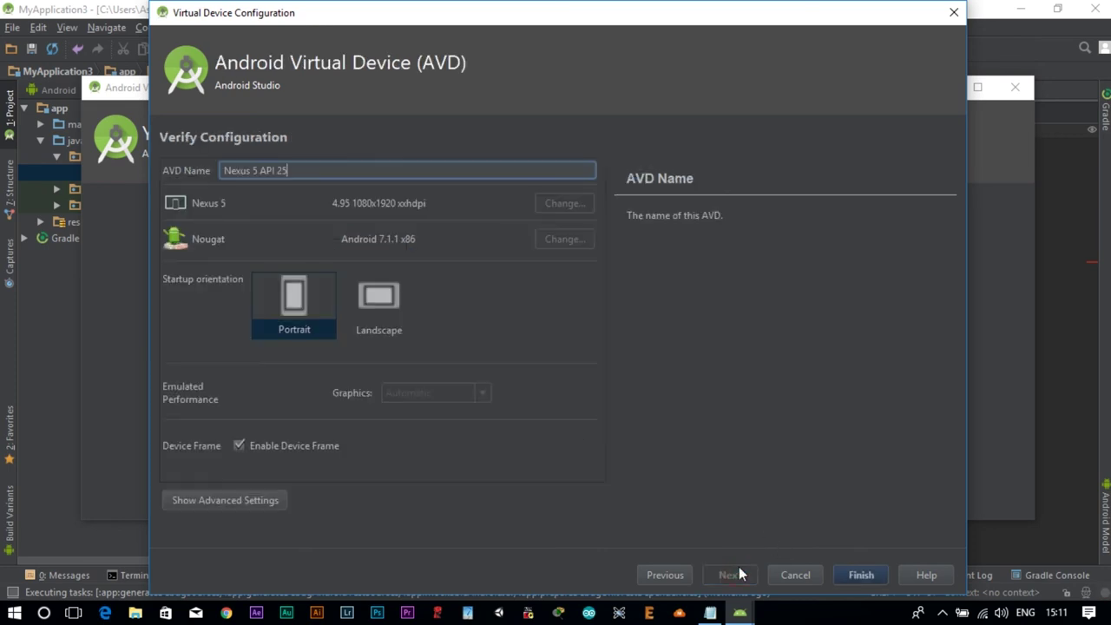
click(864, 576)
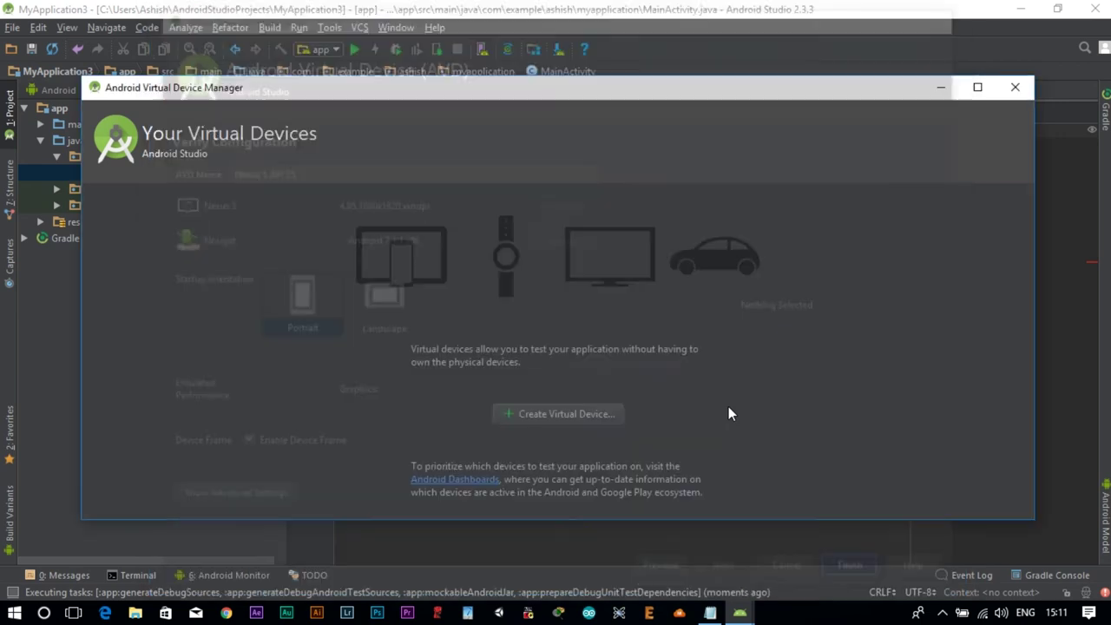
Close the virtual device manager and the MyApplication3 project, and exit Android Studio.
click(1016, 87)
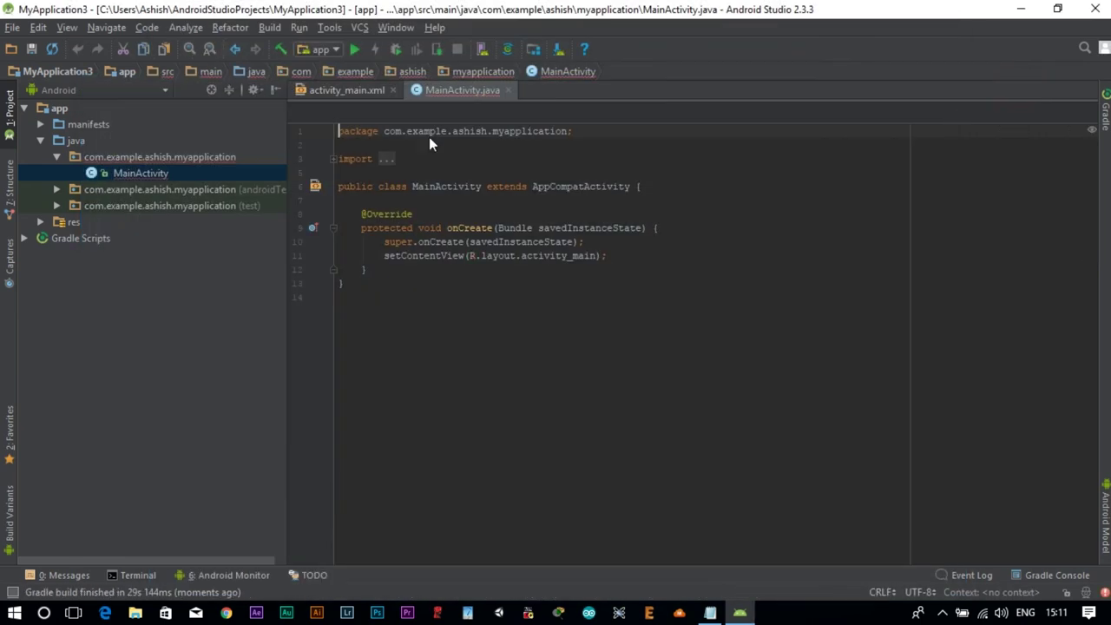
click(12, 27)
click(39, 96)
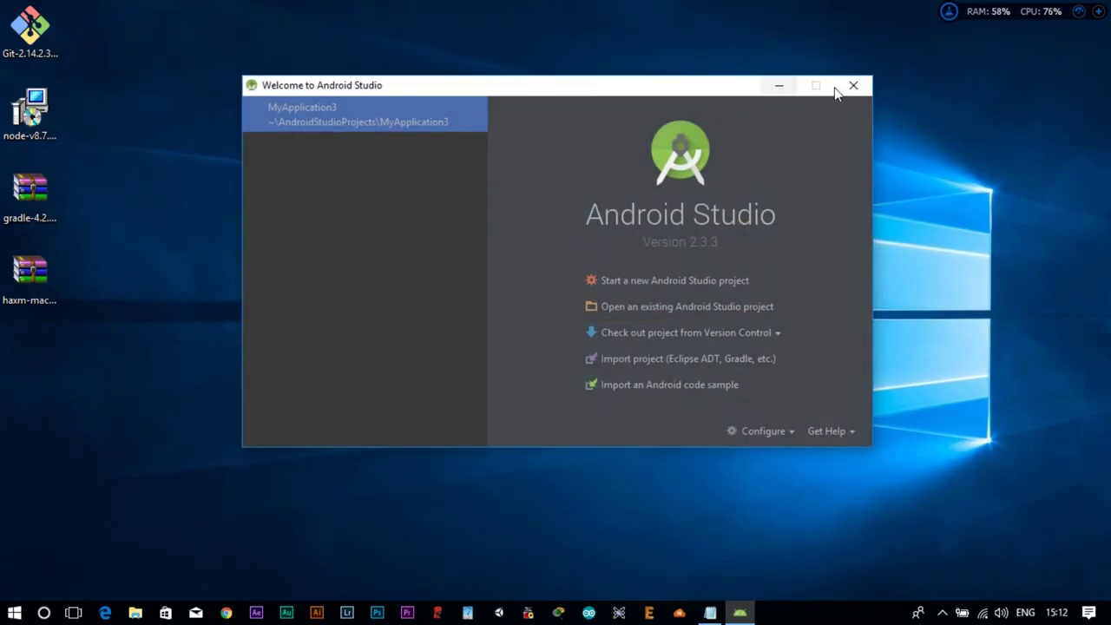
click(858, 88)
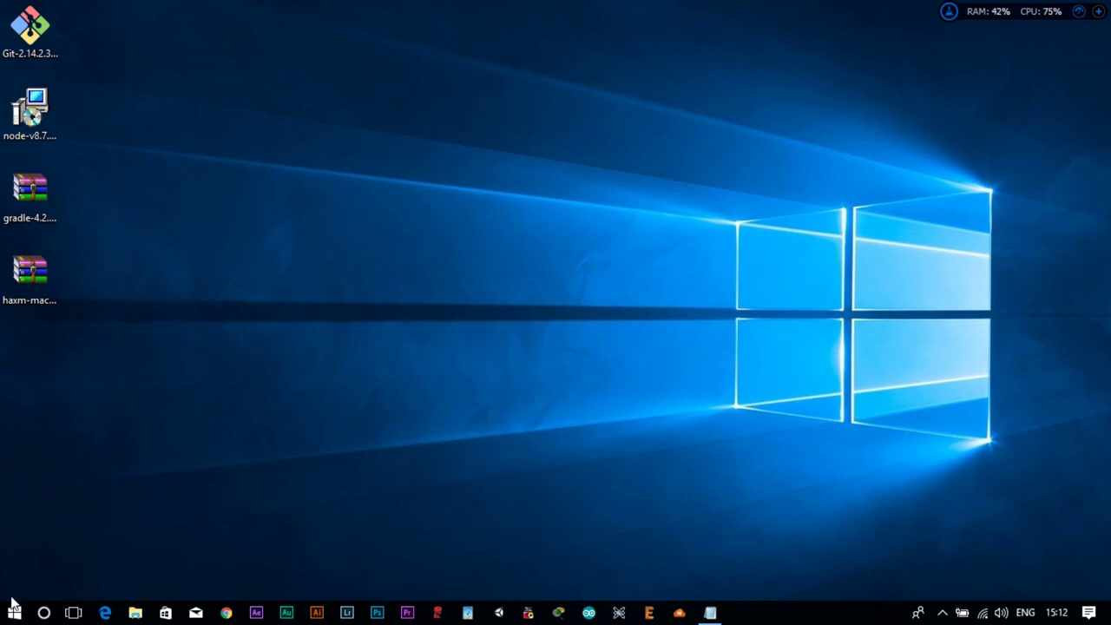
Open This PC in File Explorer and browse to the bin folder of gradle-4.2.1 on Local Disk (C:).
key(super)
text(thi)
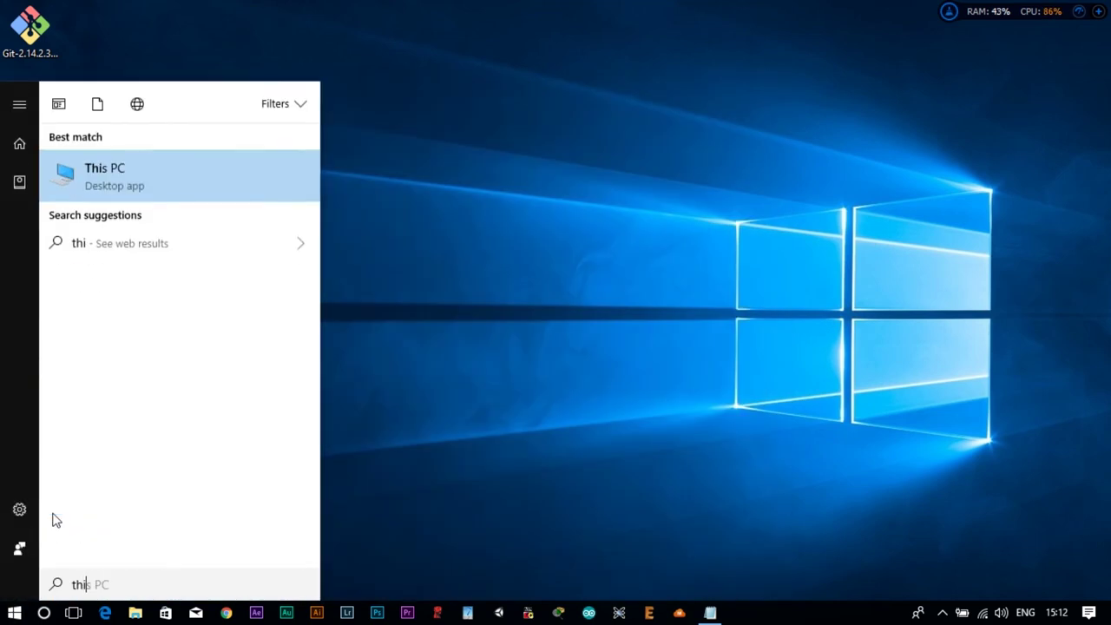
key(Return)
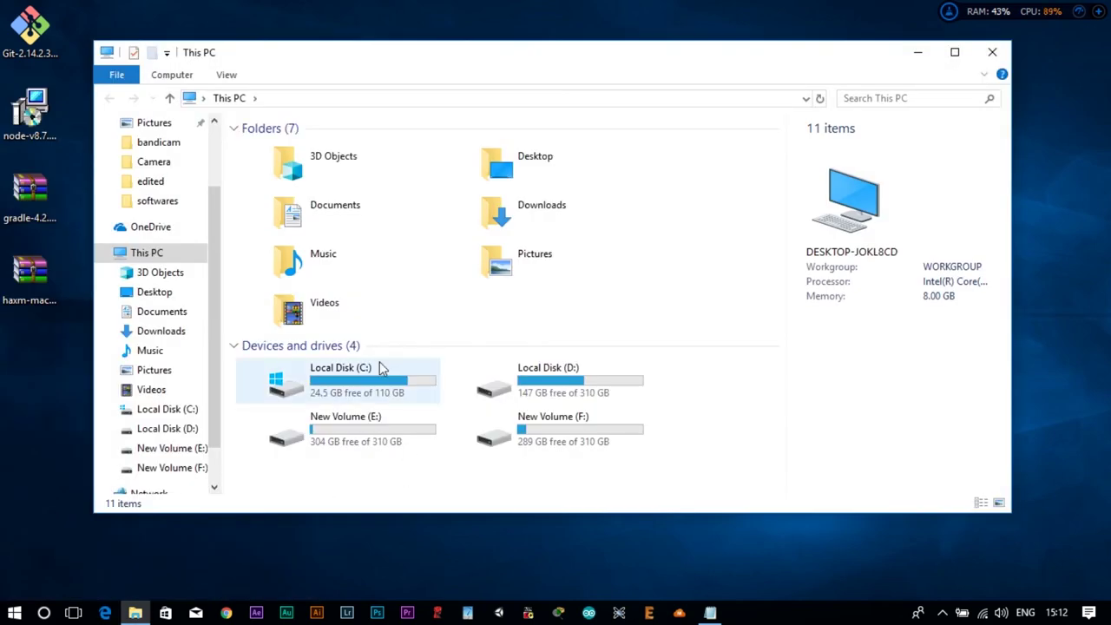
click(376, 381)
double_click(376, 382)
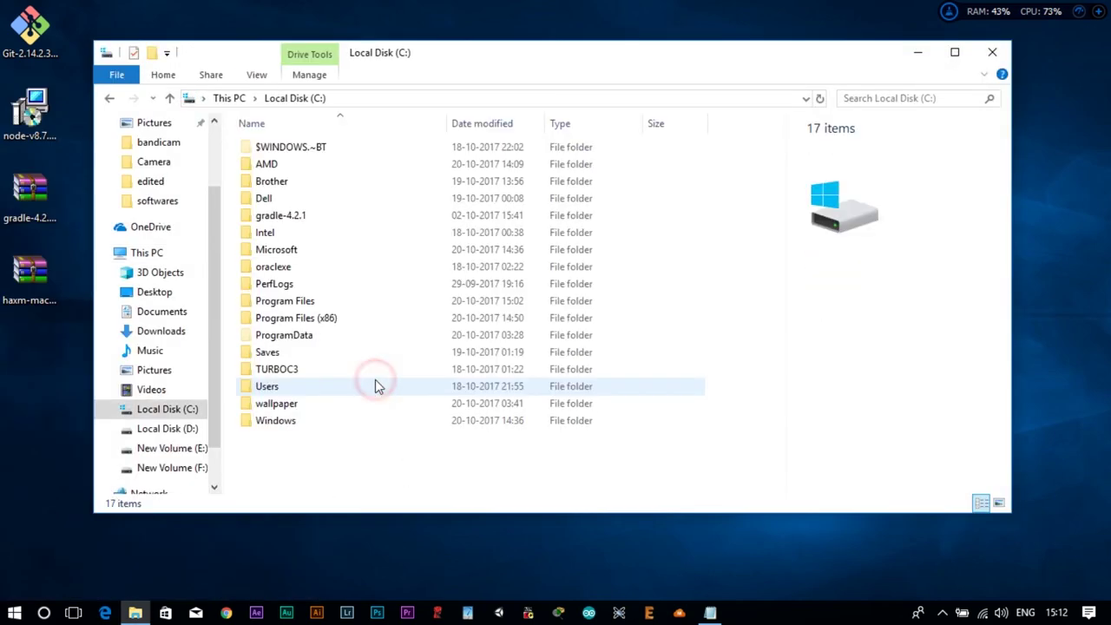
double_click(305, 219)
double_click(300, 149)
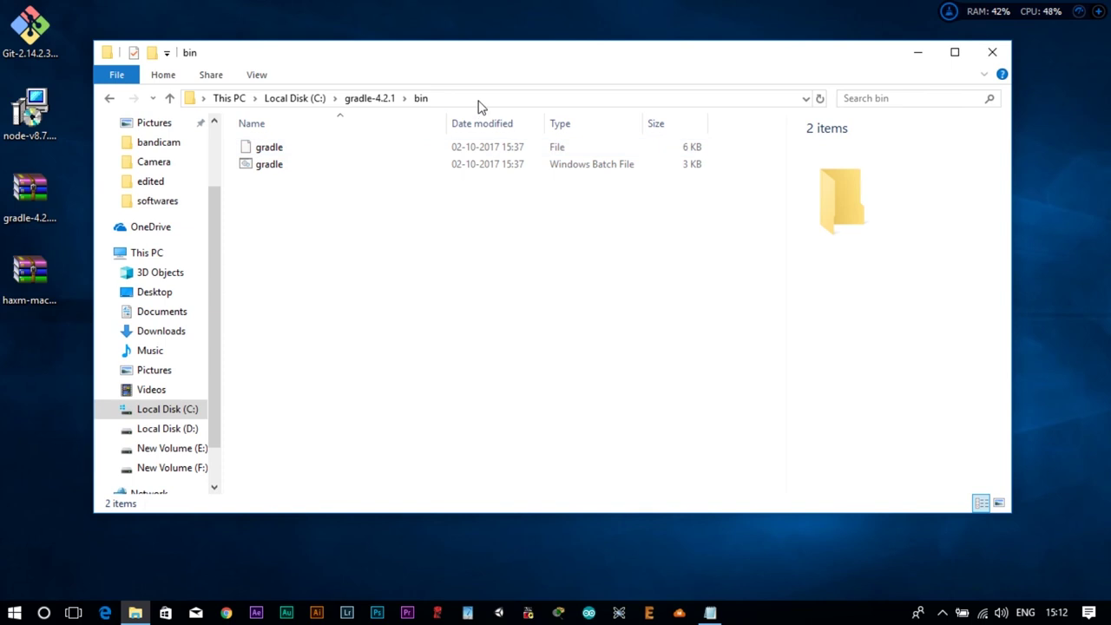
Copy the folder path C:\gradle-4.2.1\bin and close File Explorer.
click(460, 100)
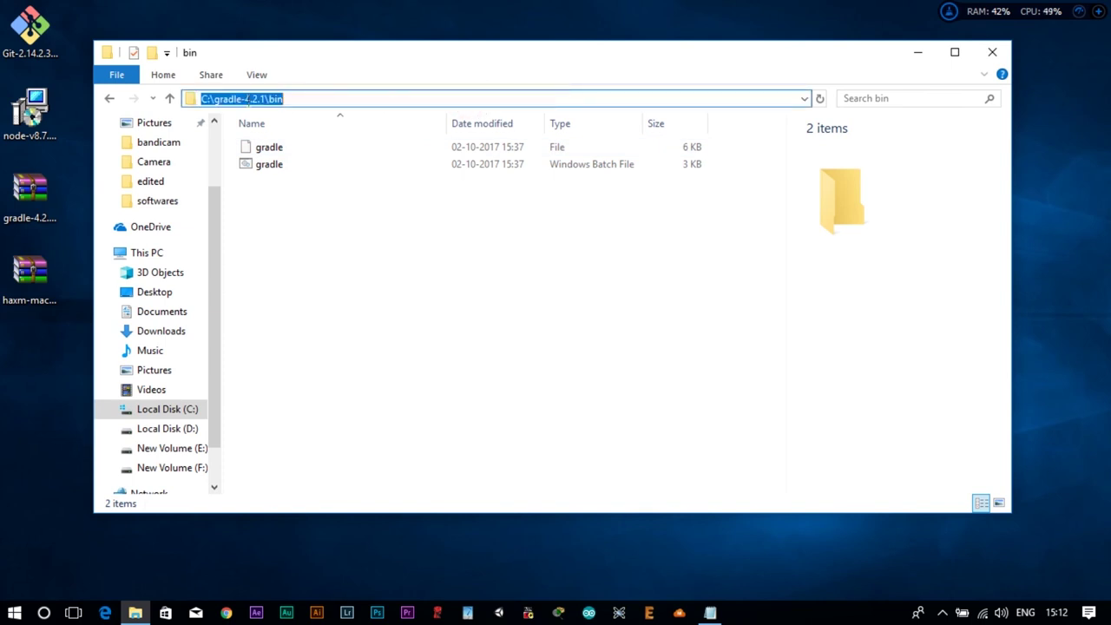
drag(388, 99, 179, 106)
key(ctrl+c)
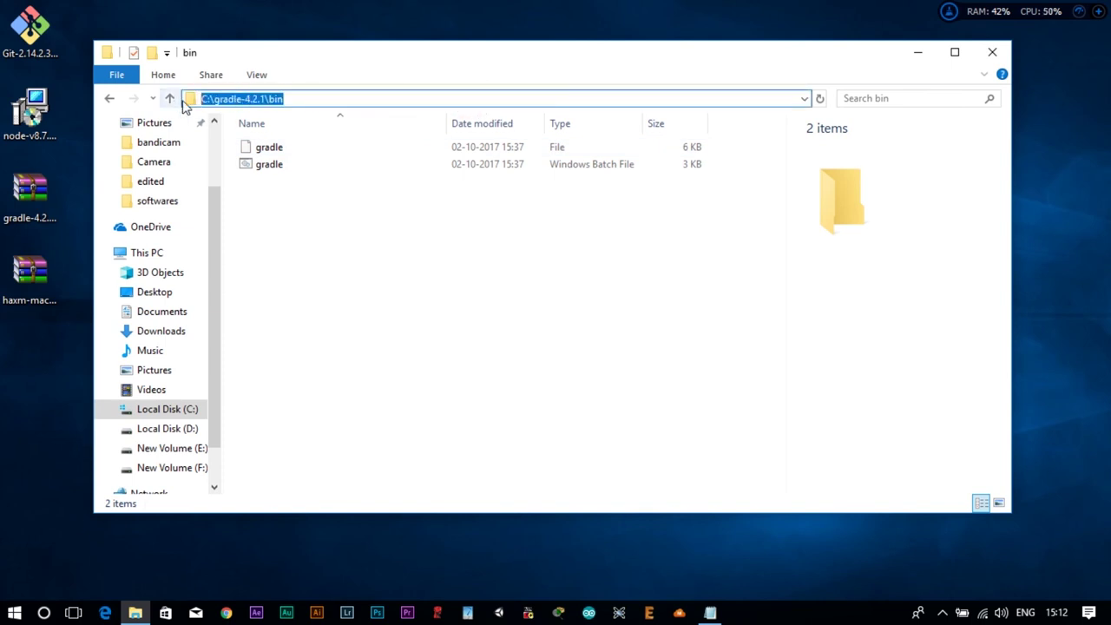
click(993, 62)
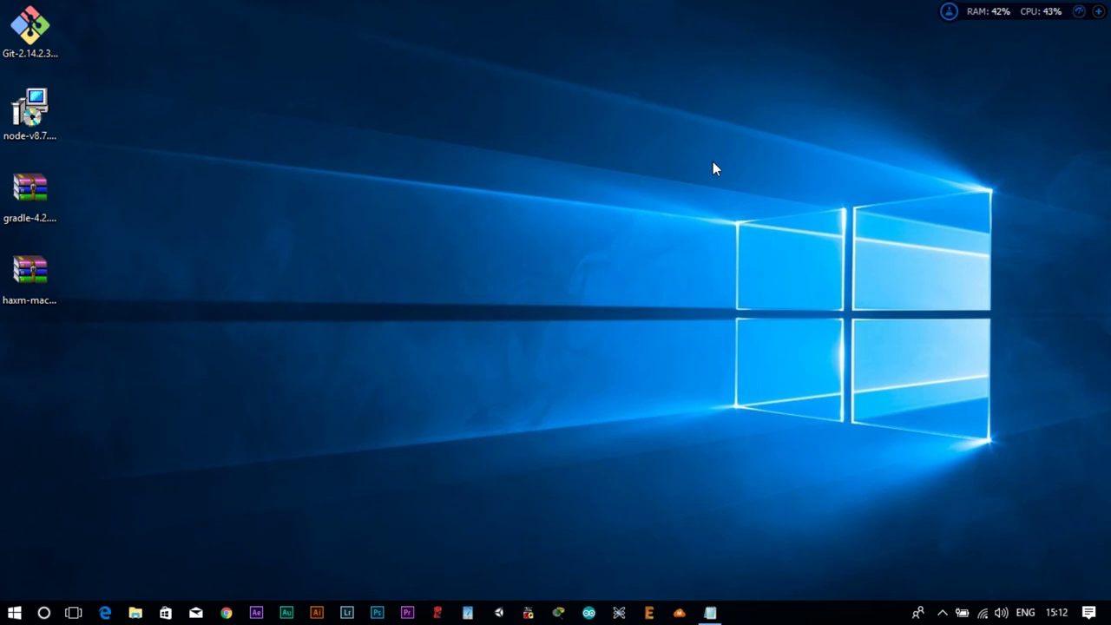
Search Windows for the system environment variables settings and open the Environment Variables dialog.
key(super)
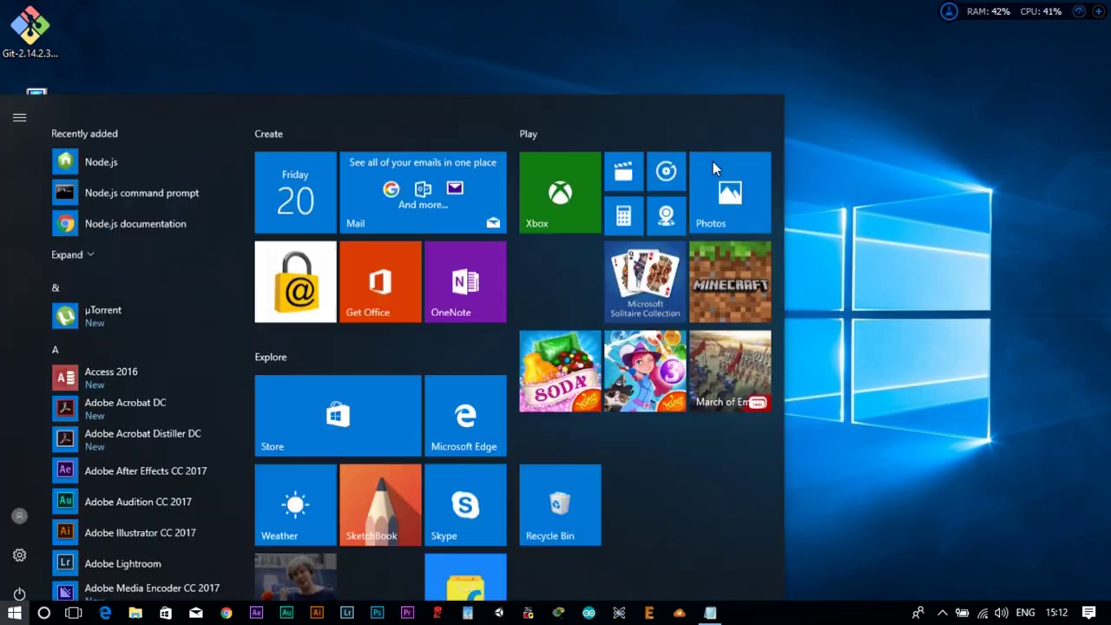
text(envi)
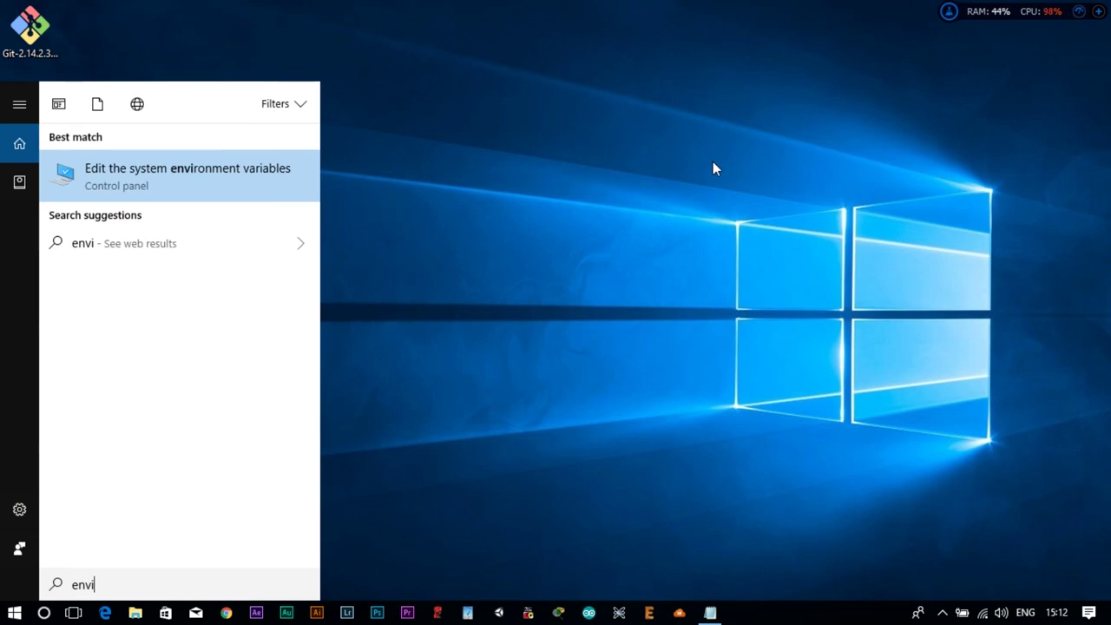
click(163, 171)
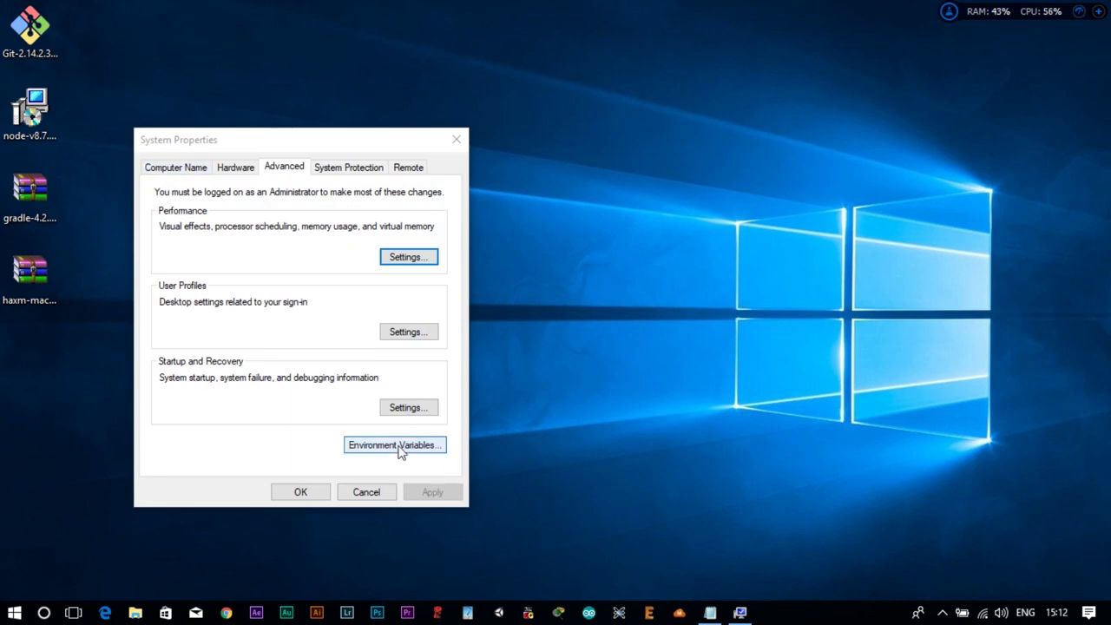
click(398, 445)
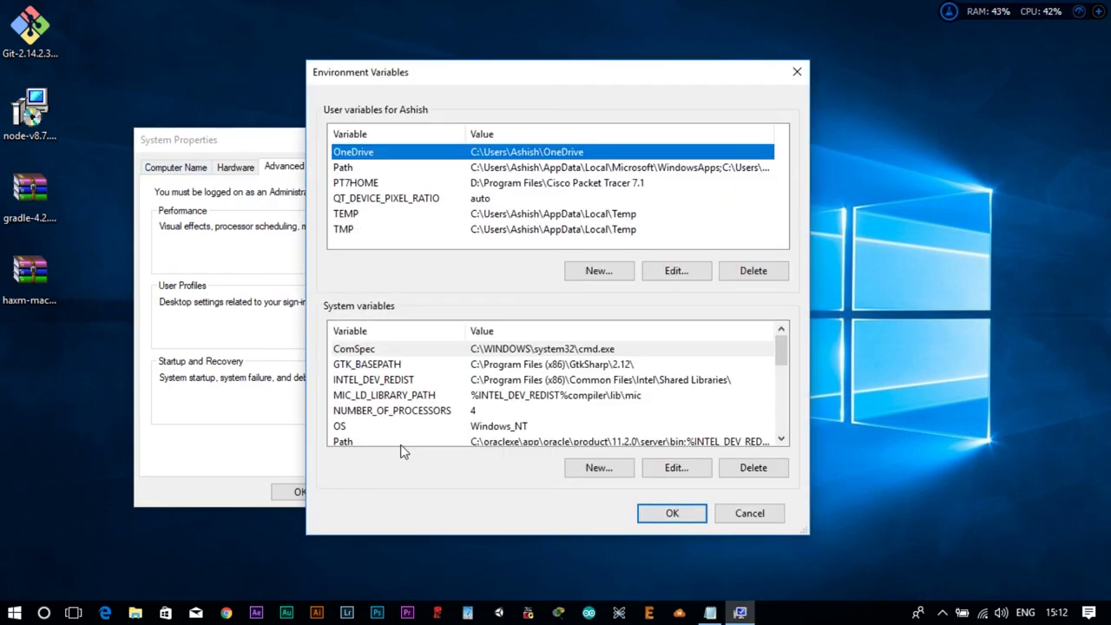
Add C:\gradle-4.2.1\bin as a new entry in the user Path variable.
double_click(351, 171)
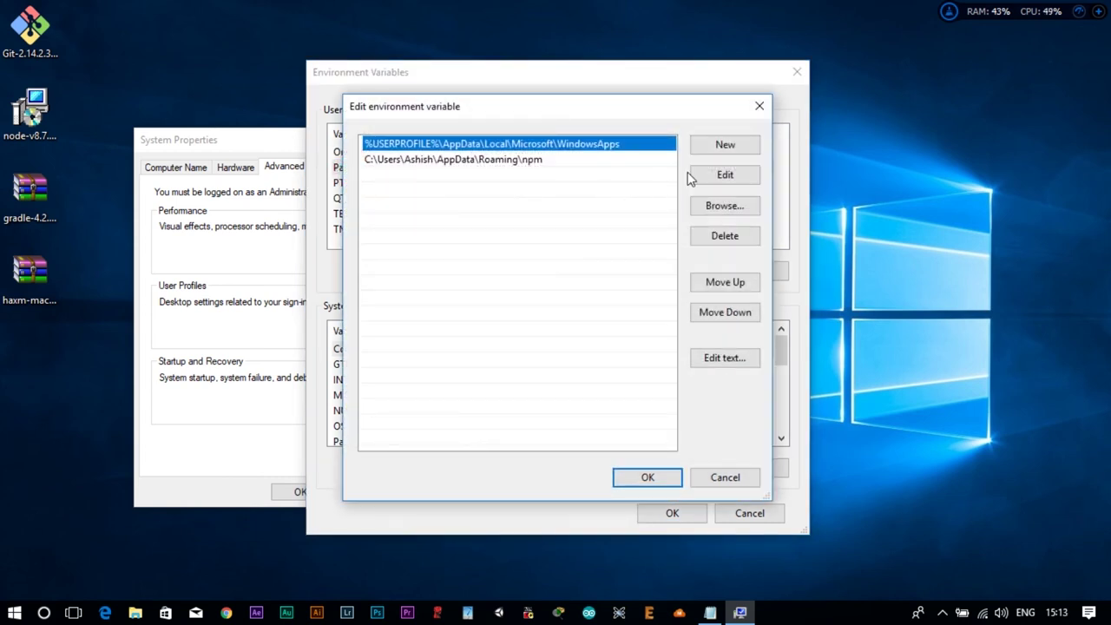
click(735, 149)
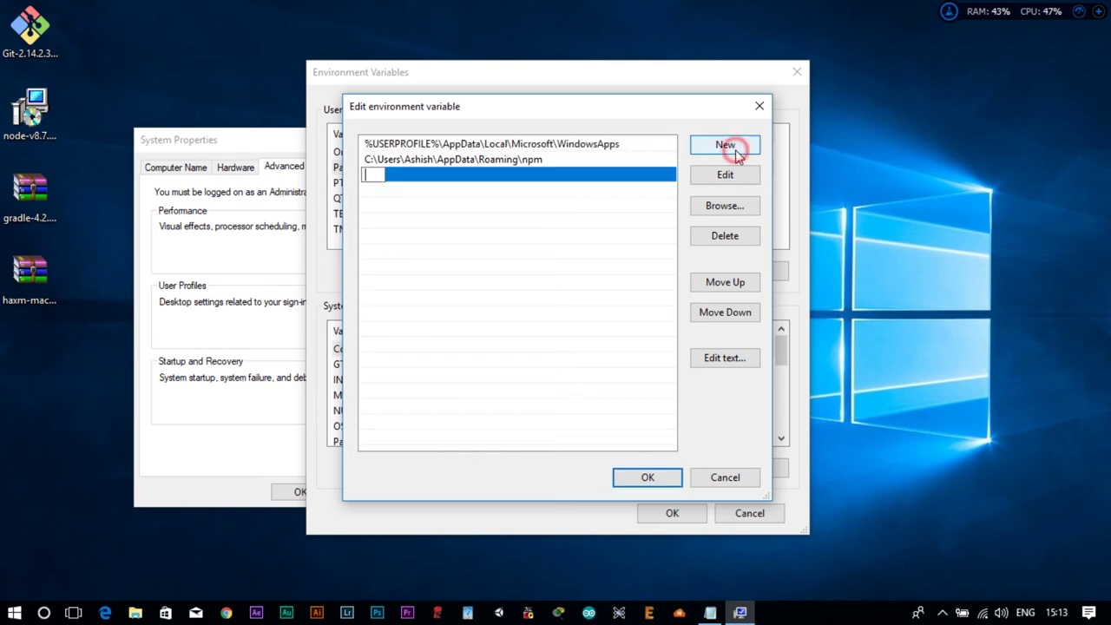
key(ctrl+v)
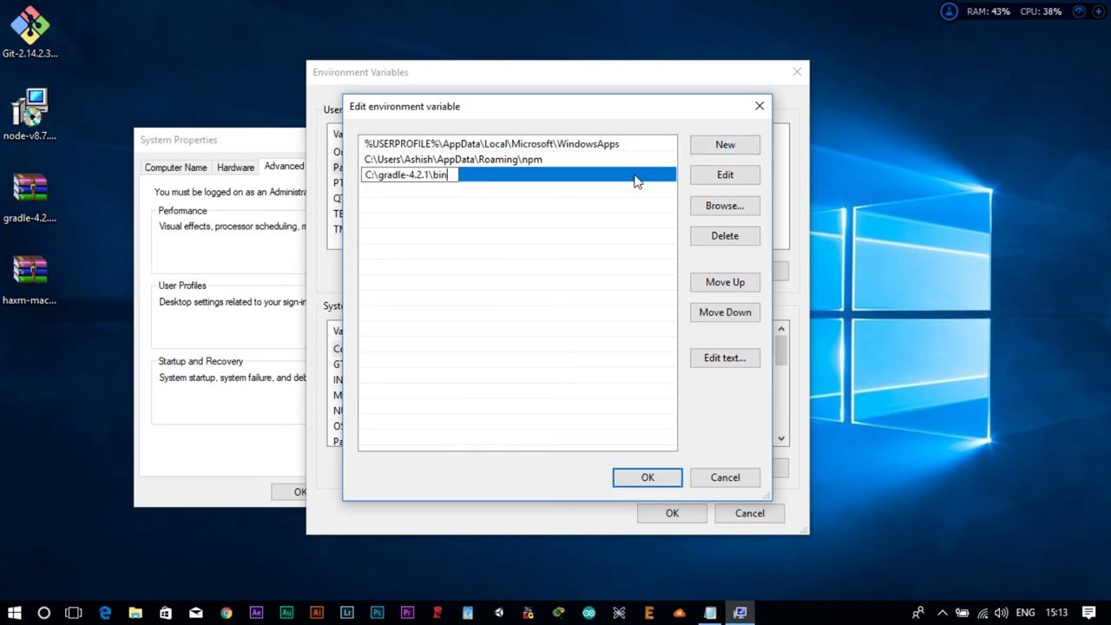
click(589, 399)
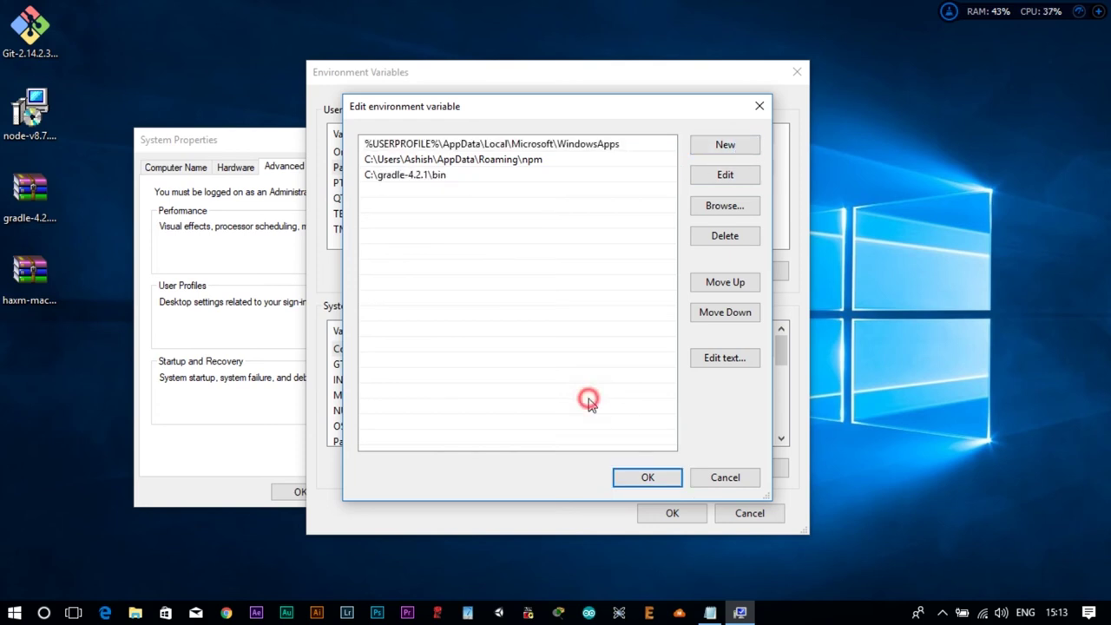
click(643, 479)
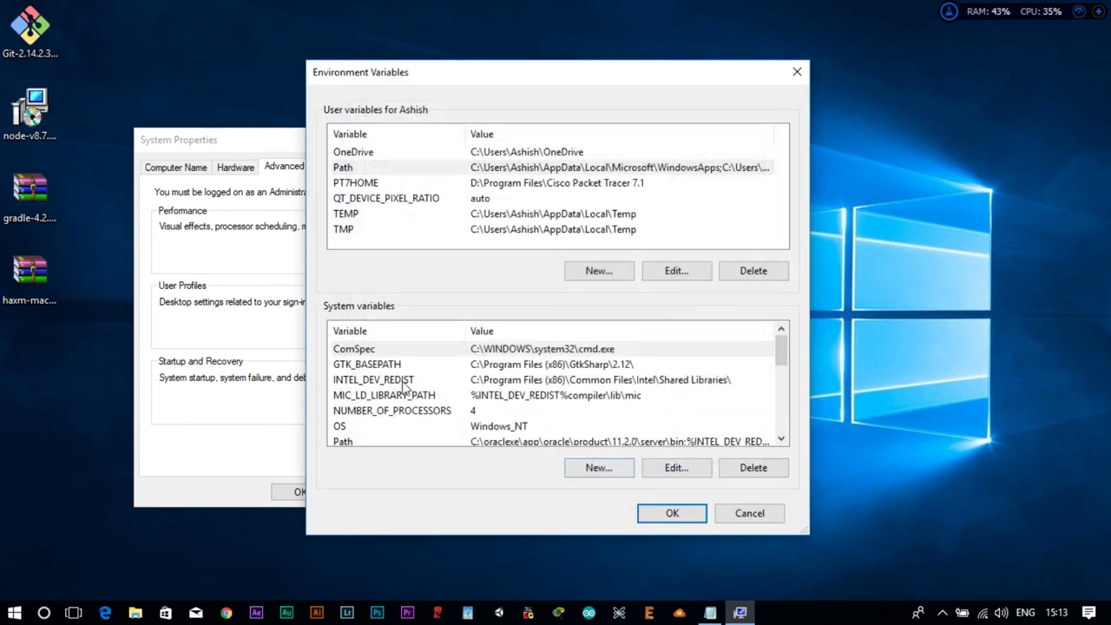
Add the copied path C:\gradle-4.2.1\bin as a new entry in the system Path variable.
double_click(371, 443)
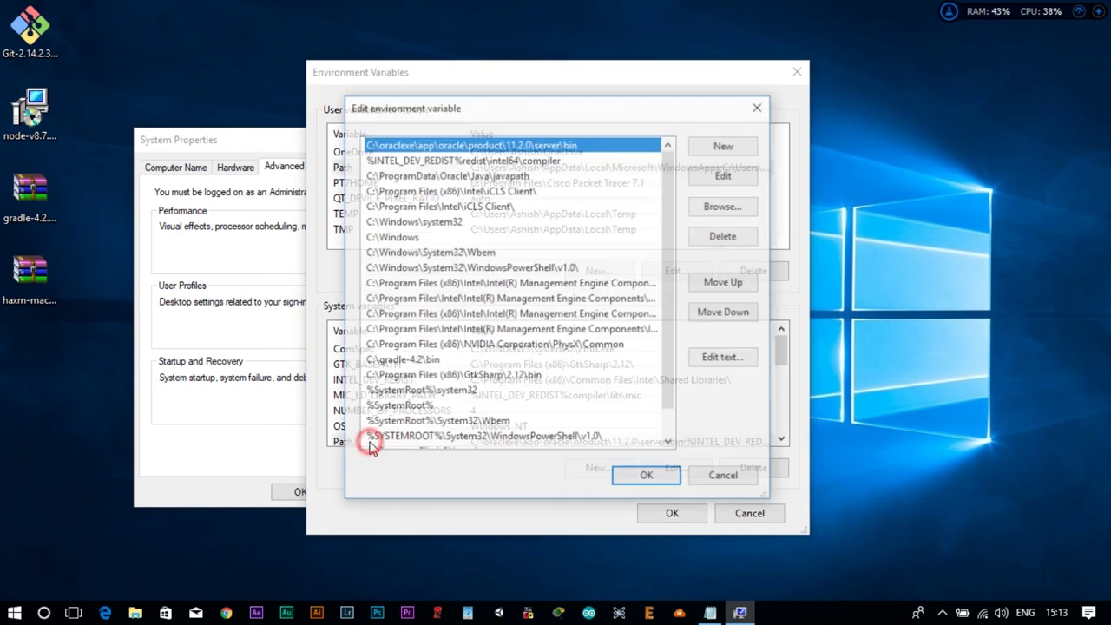
click(742, 148)
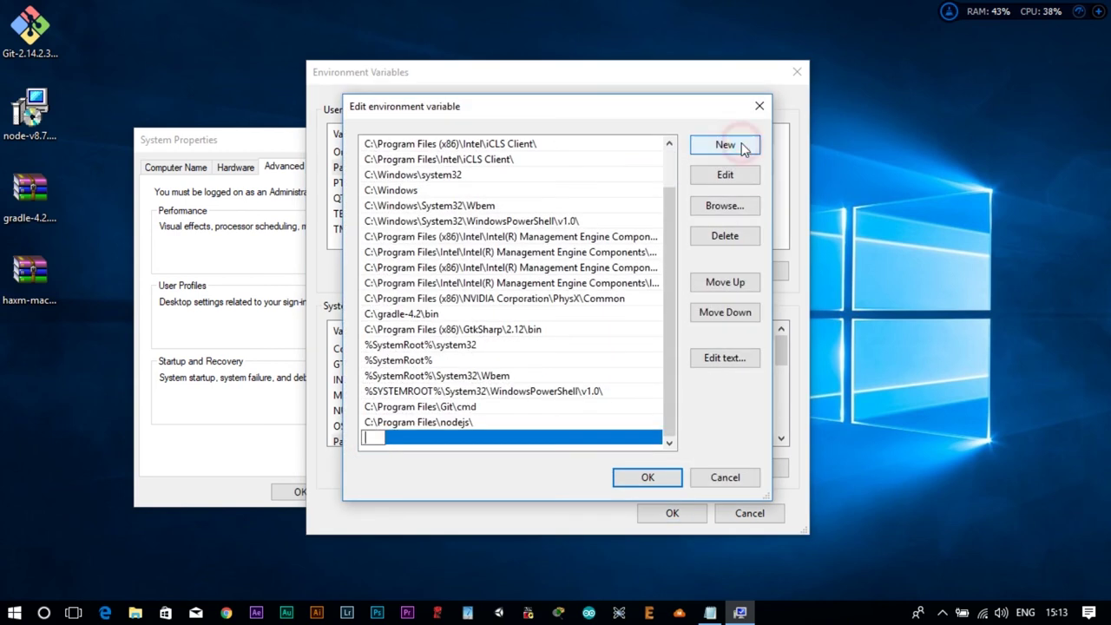
key(ctrl+v)
click(651, 477)
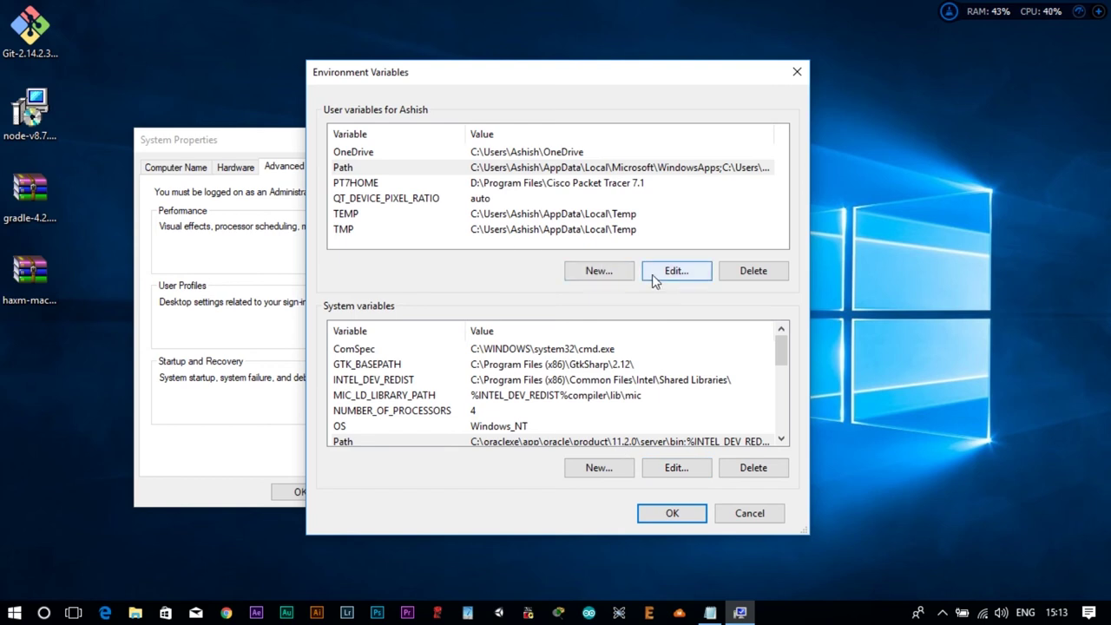
Create a user variable named _JAVA_OPTIONS with the value -Xmx1024M.
click(599, 271)
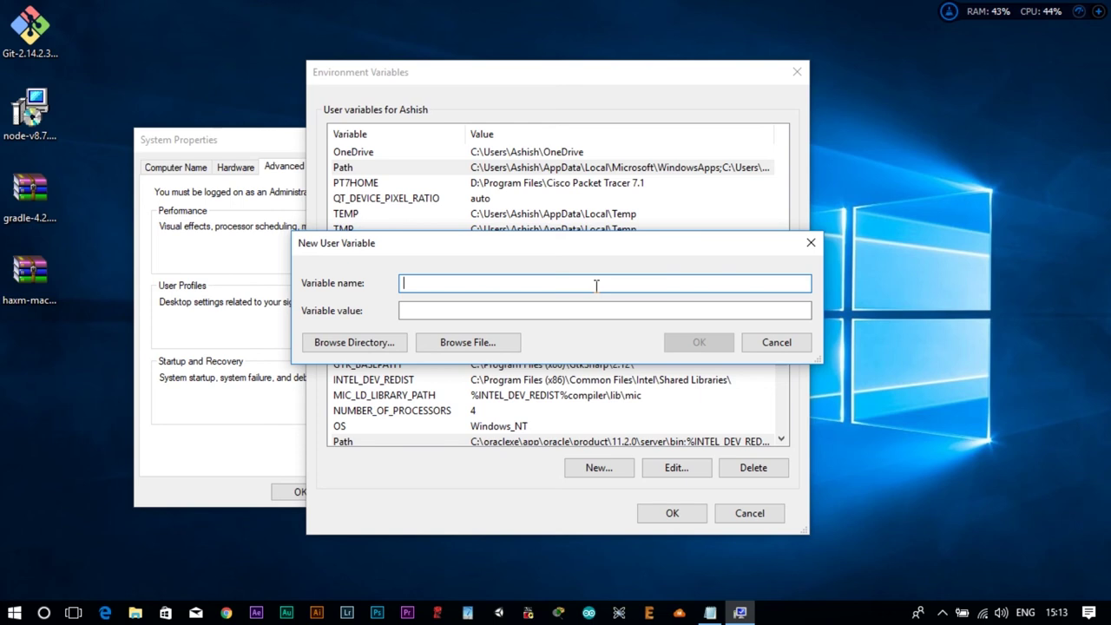
text(J)
text(JAVA)
text(_)
text(OPTIS)
key(BackSpace)
text(ONS)
click(576, 313)
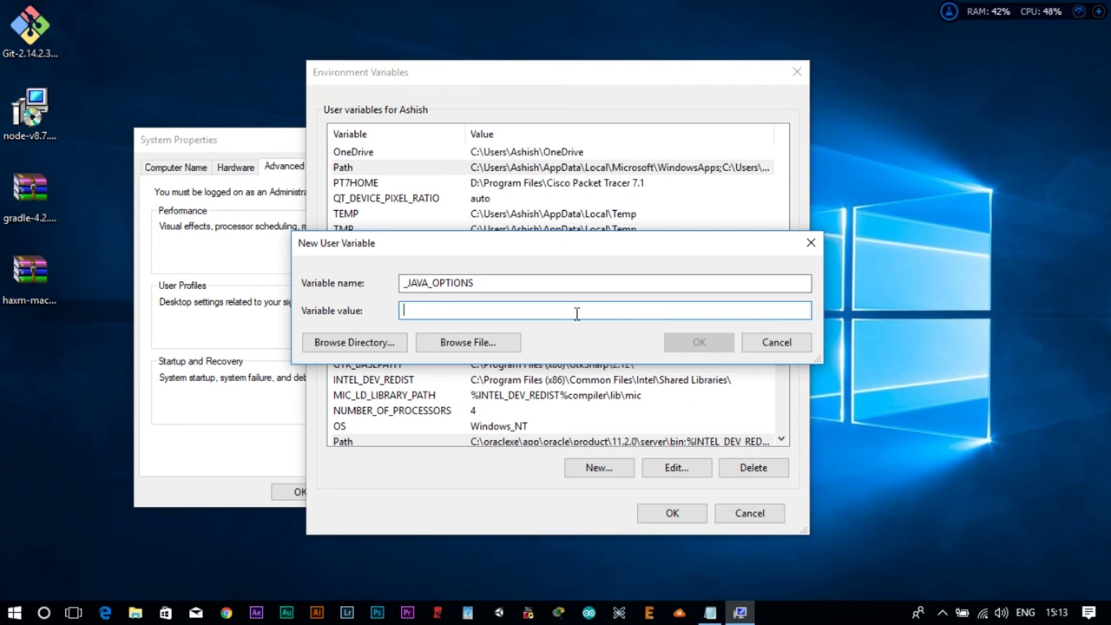
text(-)
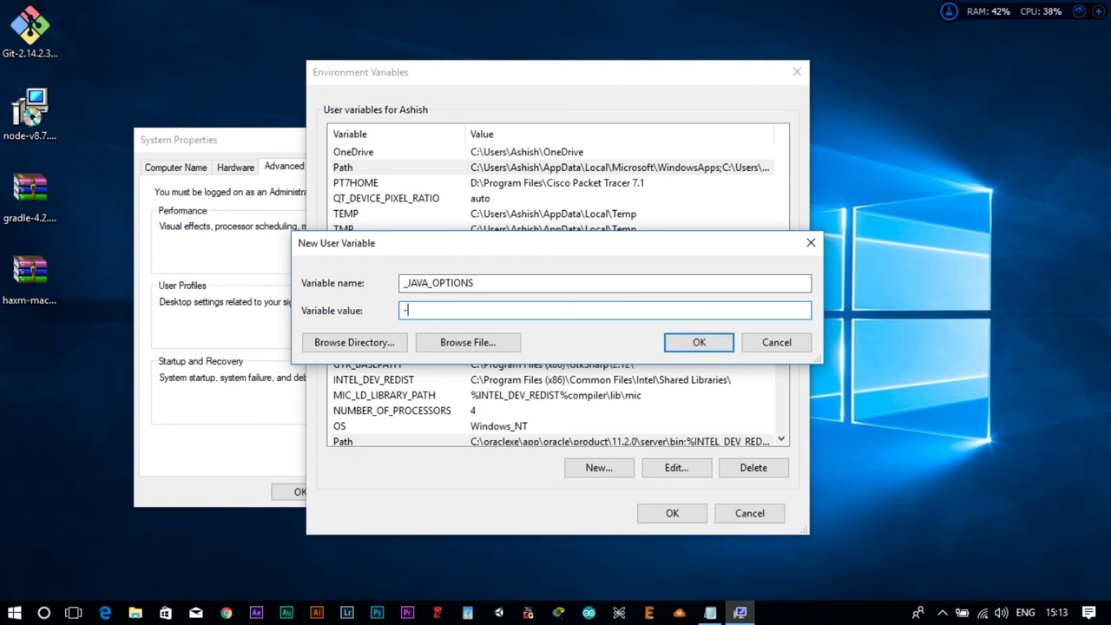
text(Xmx1024M)
click(714, 348)
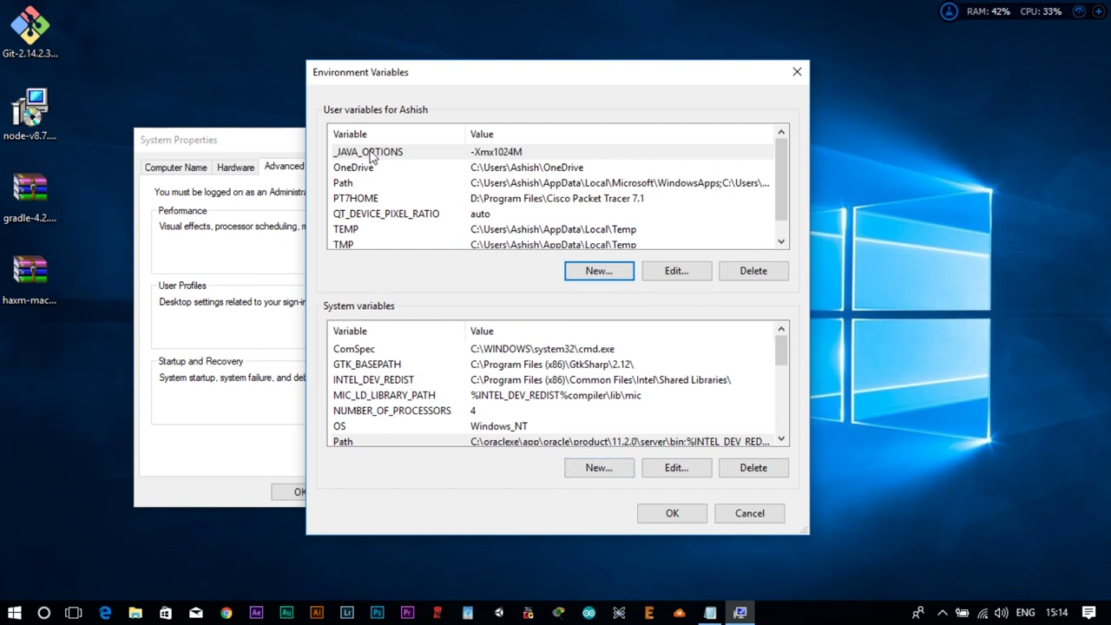
Create a system variable named _JAVA_OPTIONS with the value -Xmx1024M, and save the environment variables and system properties.
click(598, 469)
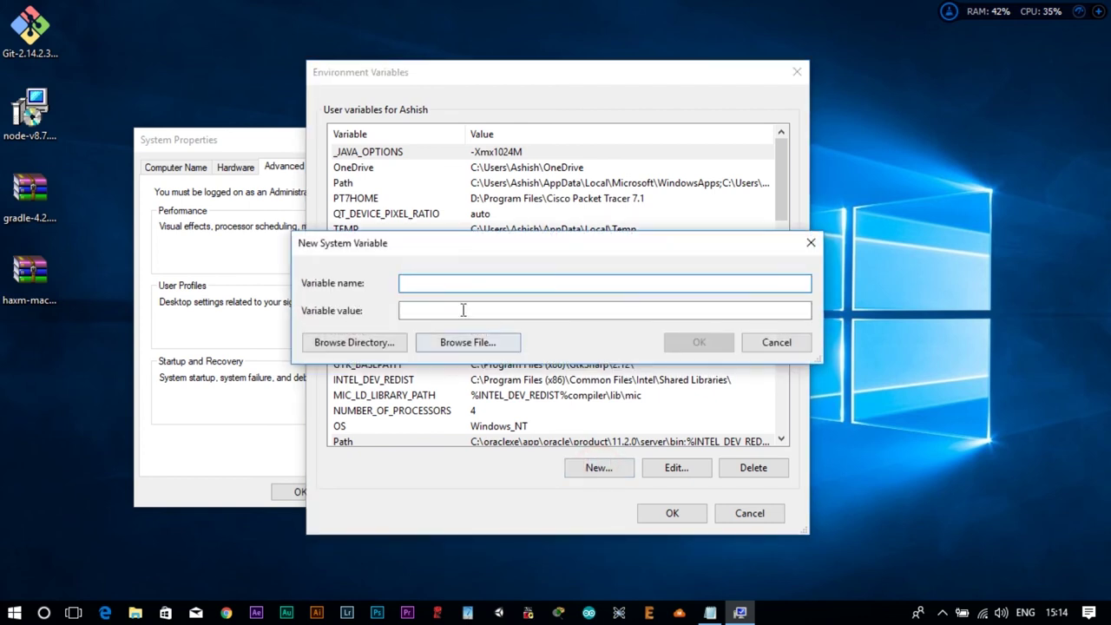
click(443, 283)
text(_JAVA_OPTIONS)
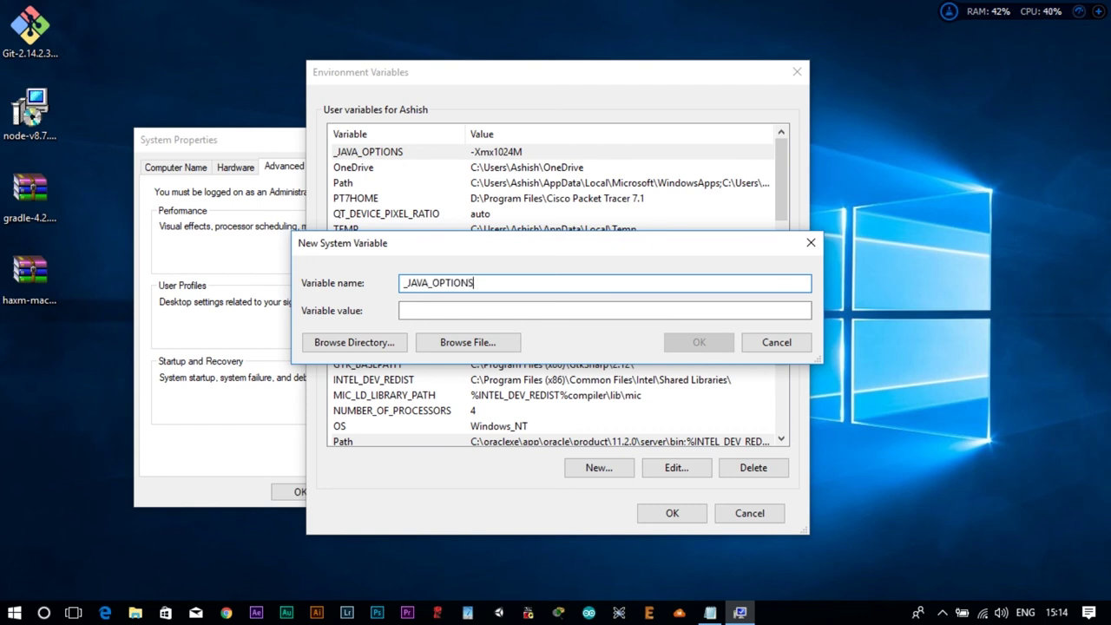
key(Tab)
text(-Xmx)
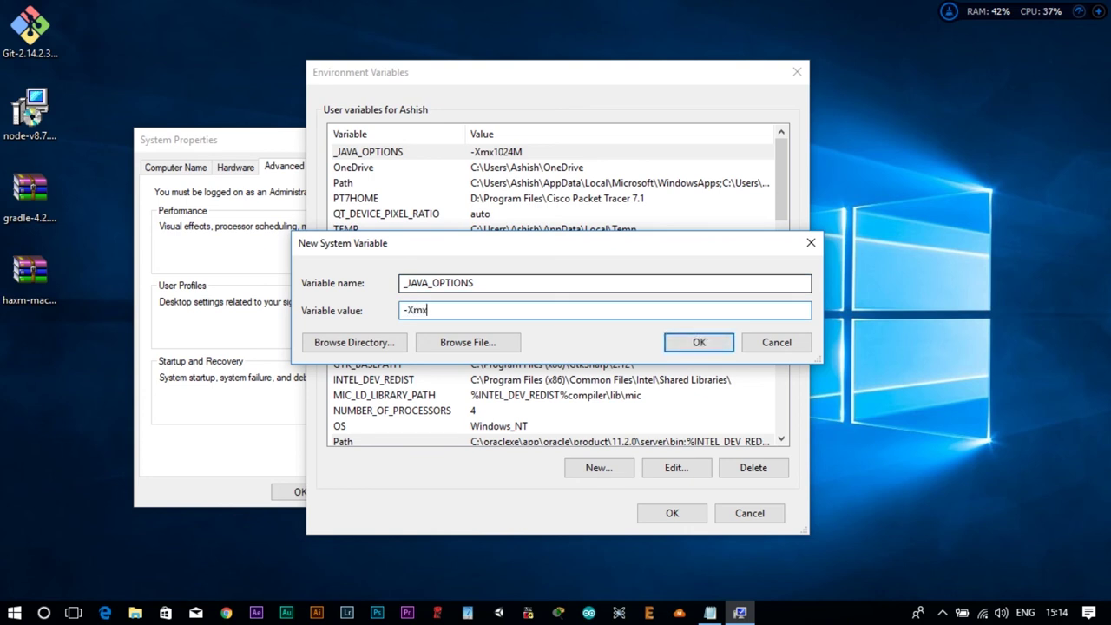
text(1024M)
click(682, 344)
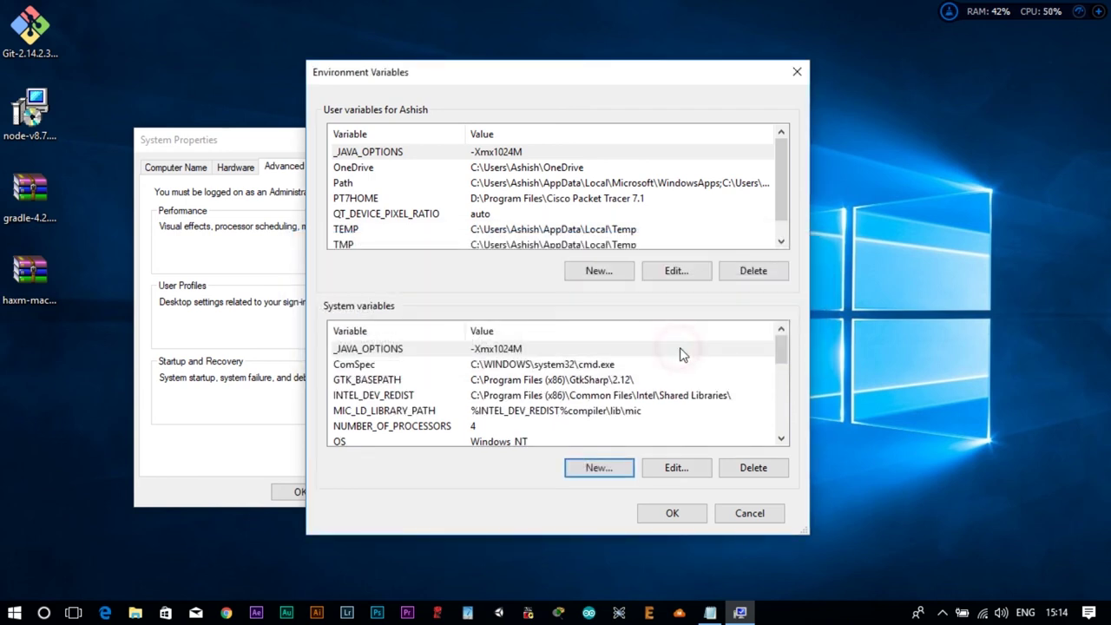
click(673, 514)
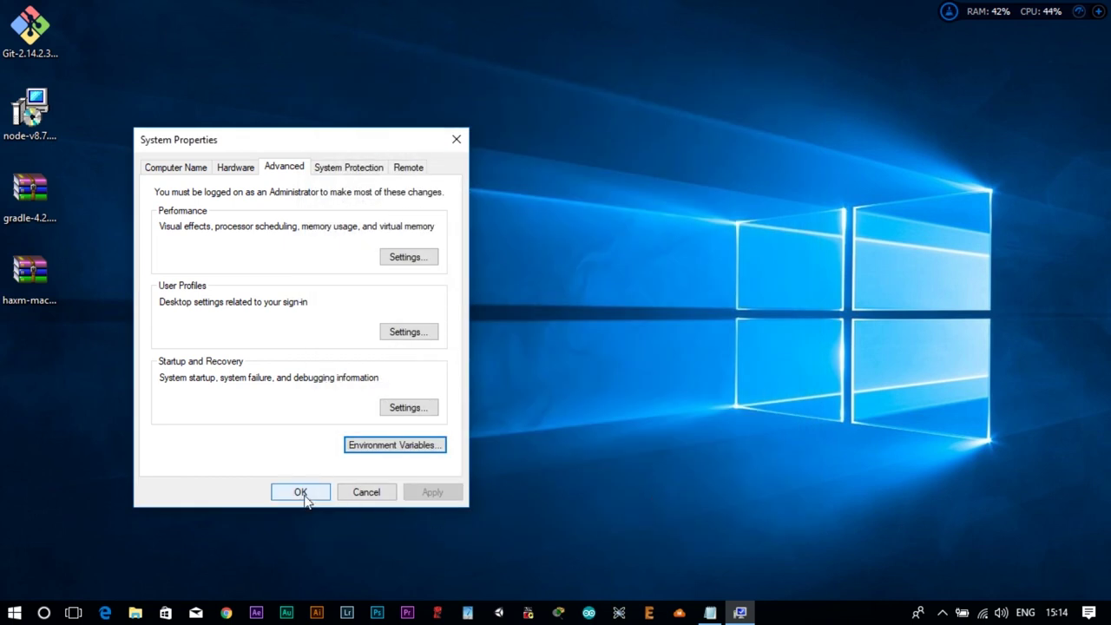
click(301, 492)
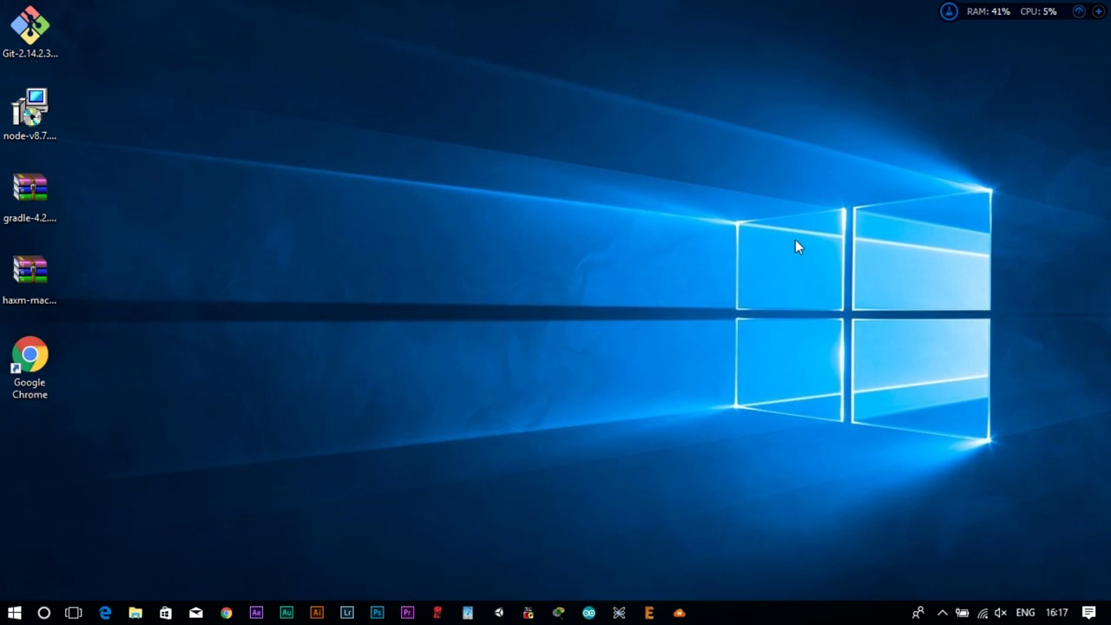
Search Windows for node and open the Node.js command prompt.
key(super)
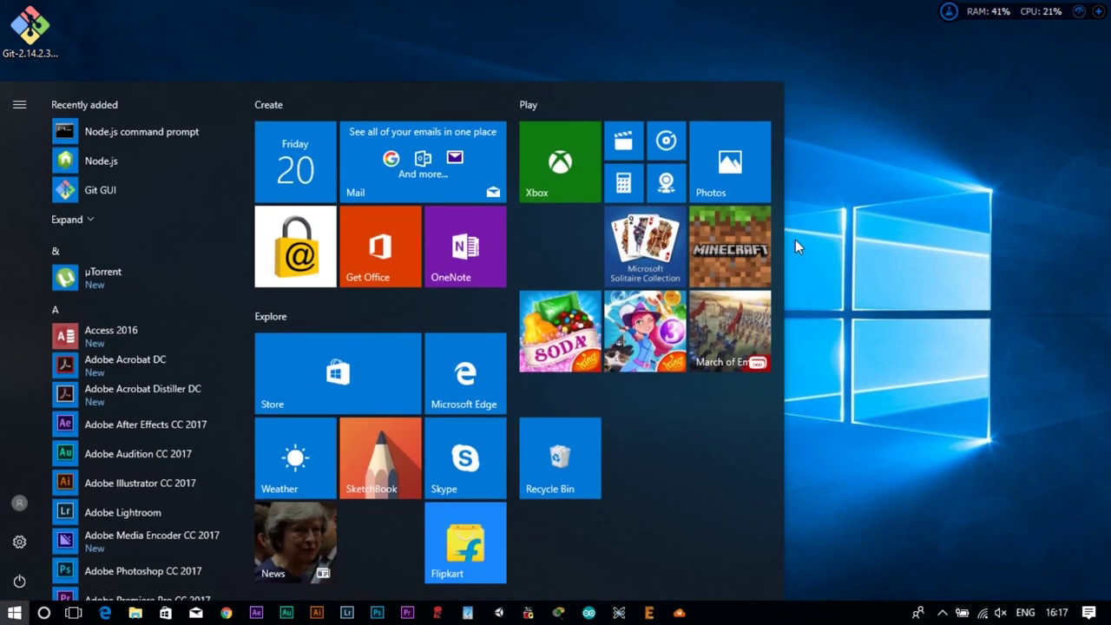
text(no)
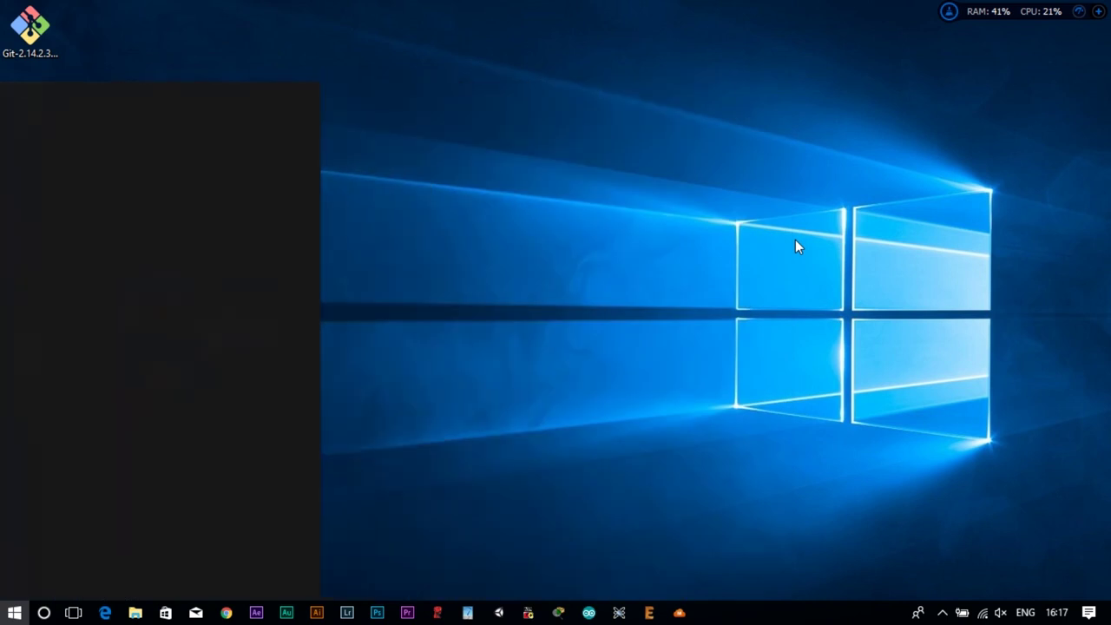
text(de)
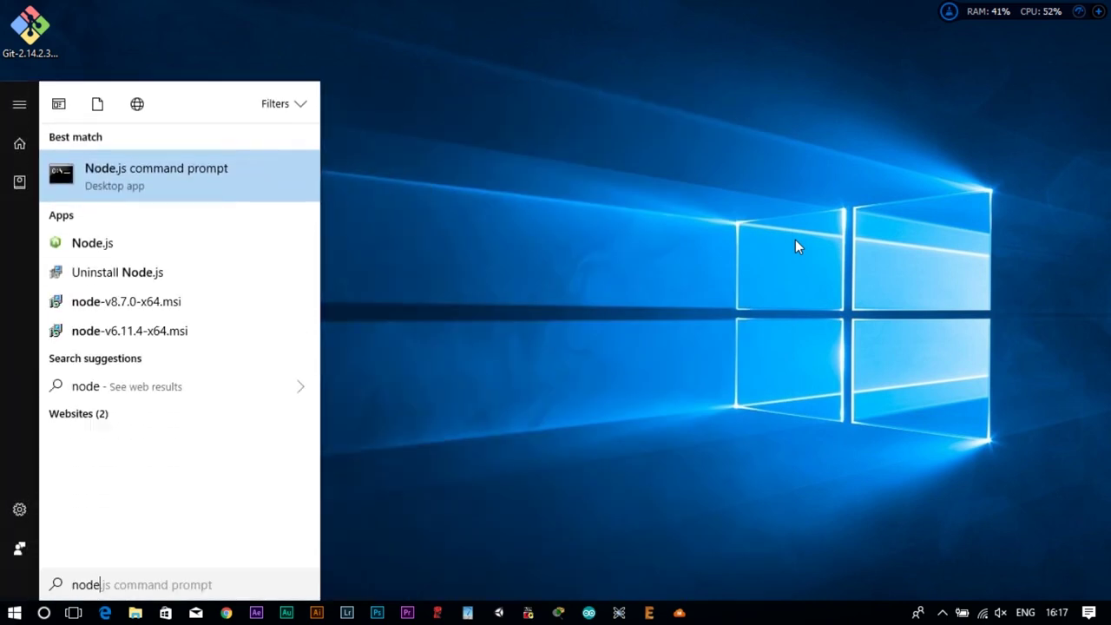
key(Return)
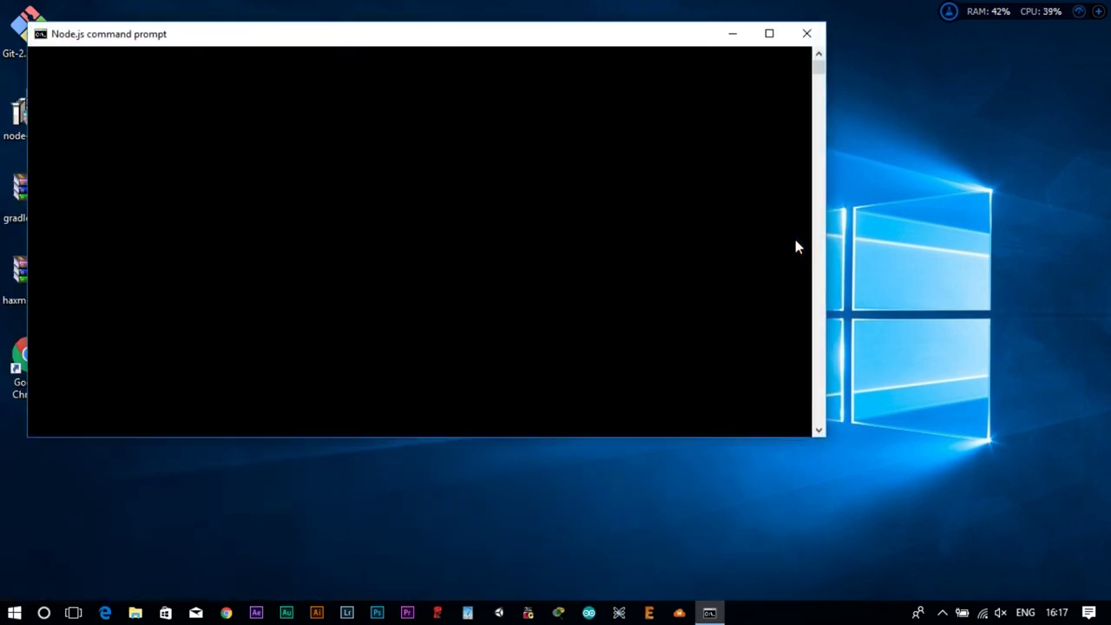
Check the installed Gradle, Node.js, Java and npm versions with gradle -v, node -v, java -version and npm -v.
text(gradle -v)
key(Return)
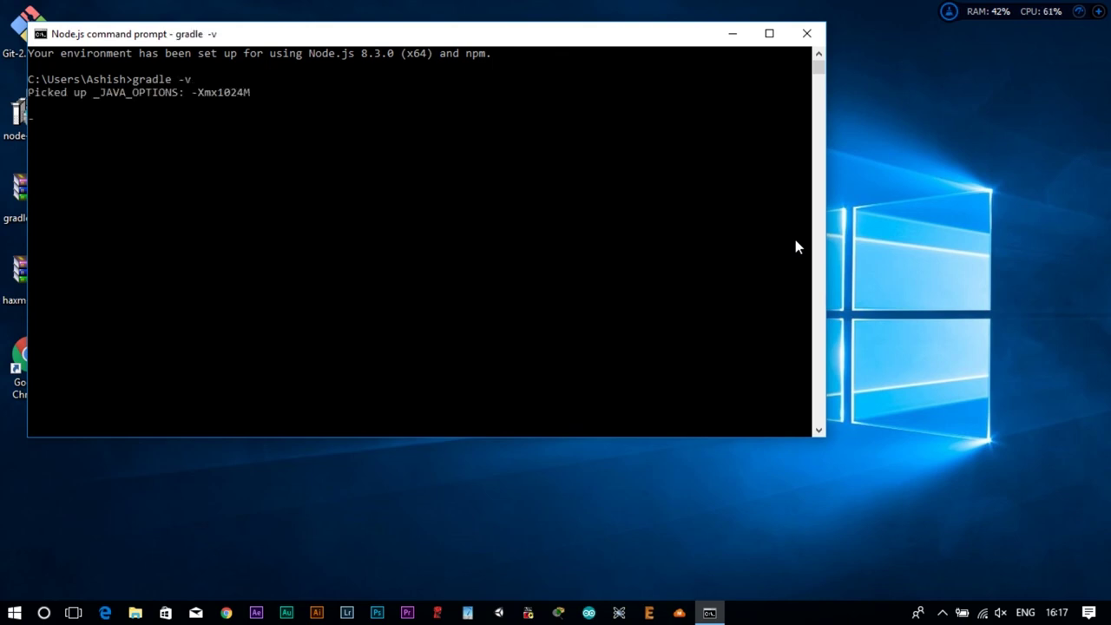
text(node -v)
key(Return)
text(java)
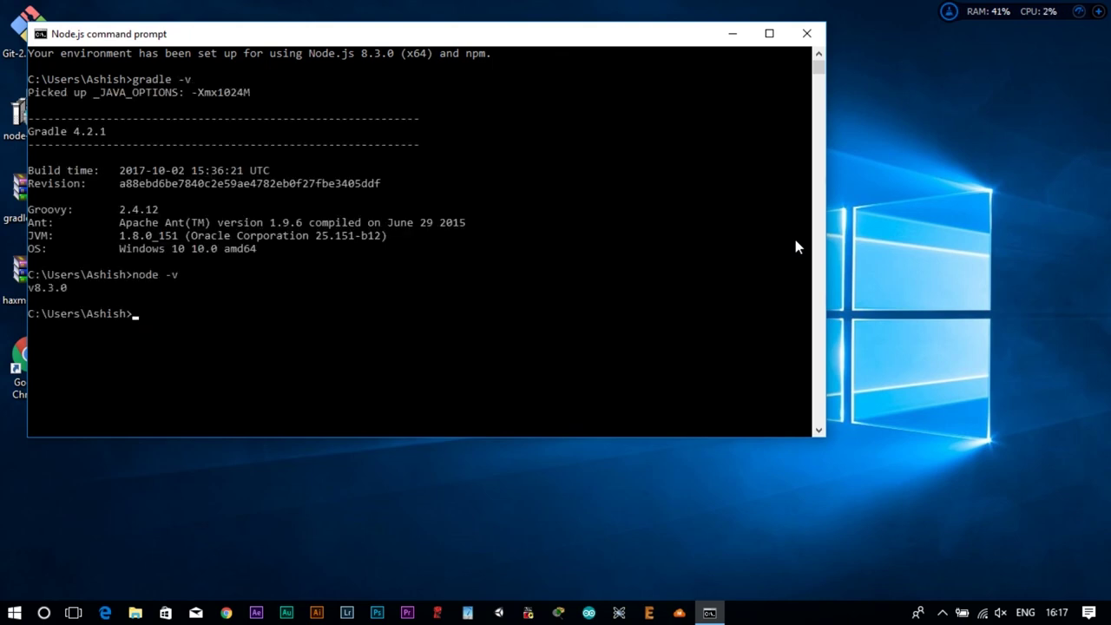
text( -version)
key(Return)
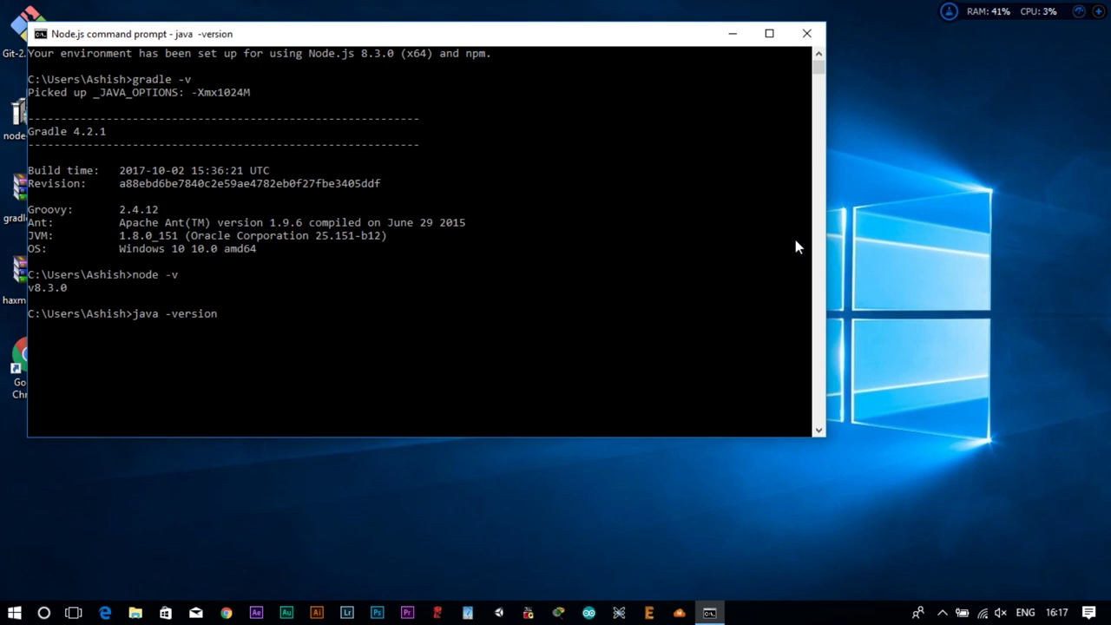
text(npm -v)
key(Return)
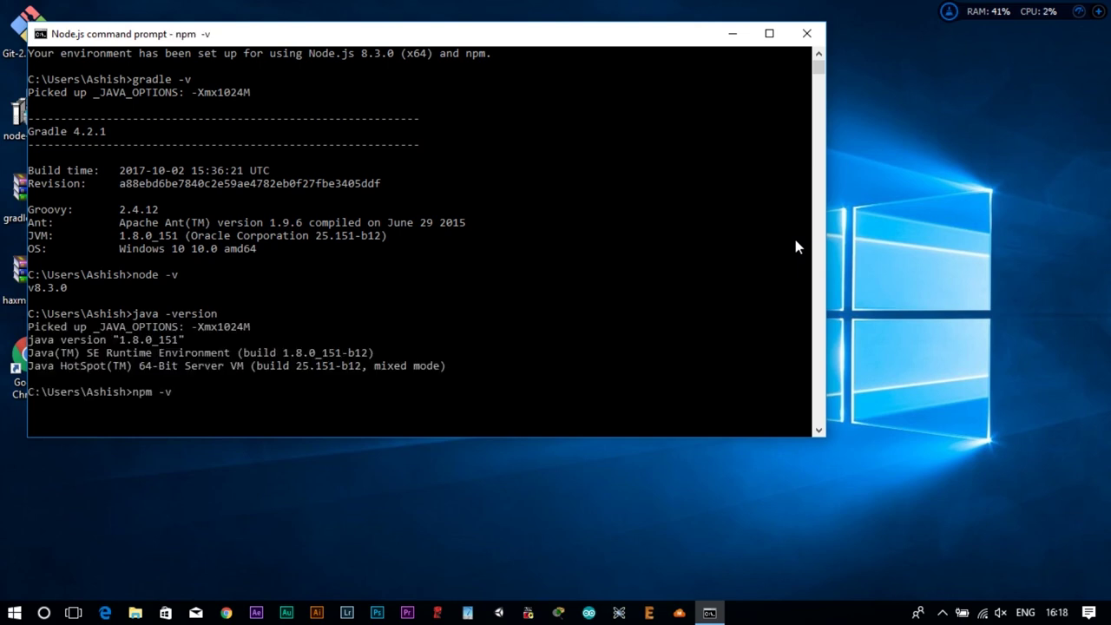
scroll(797, 247, down, 3)
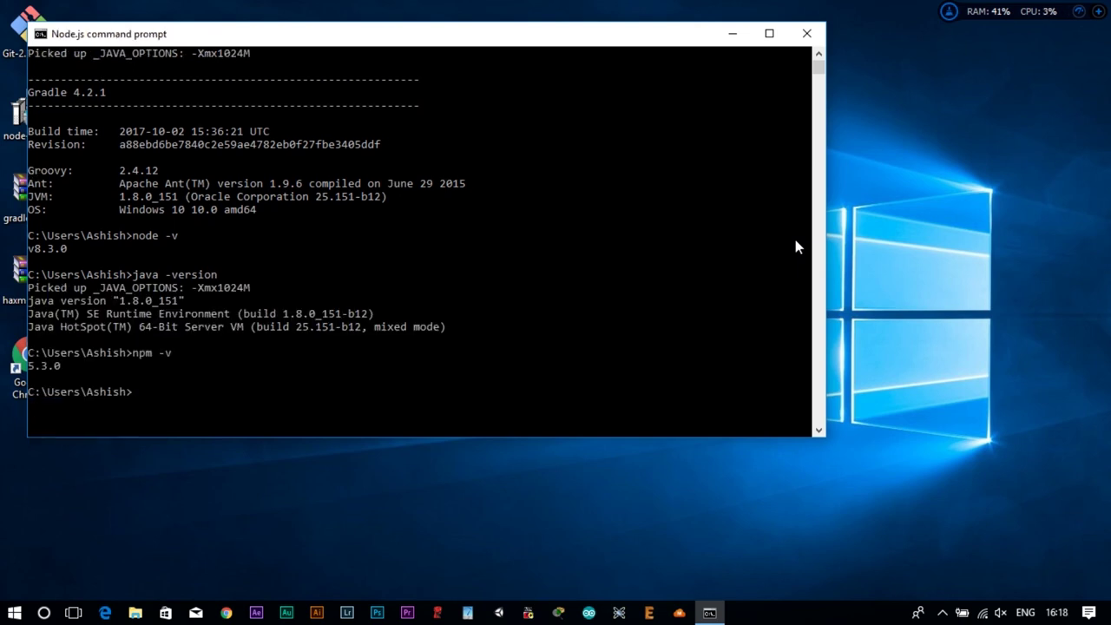
Install Cordova globally by running npm install -g cordova.
text(npm -v)
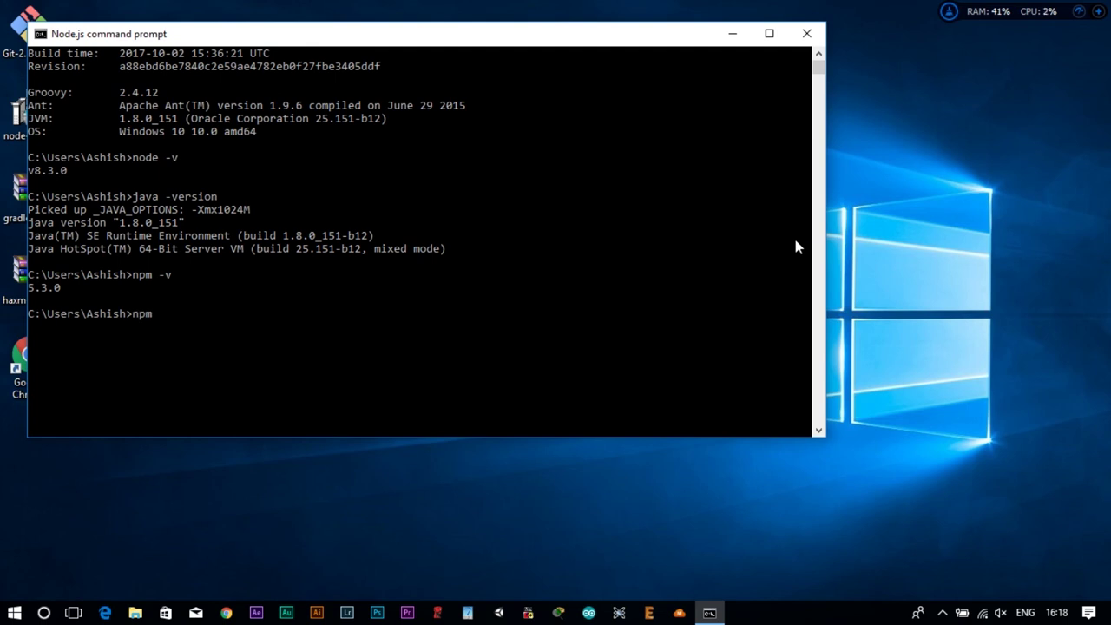
key(BackSpace)
key(BackSpace)
key(BackSpace)
text(install -g cordova)
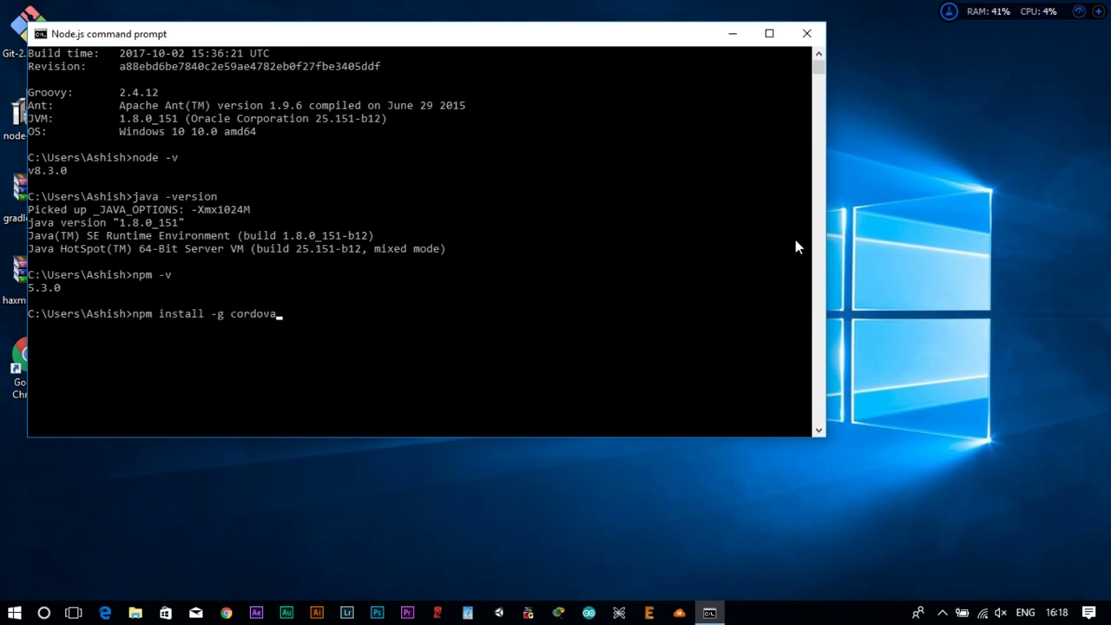
key(Return)
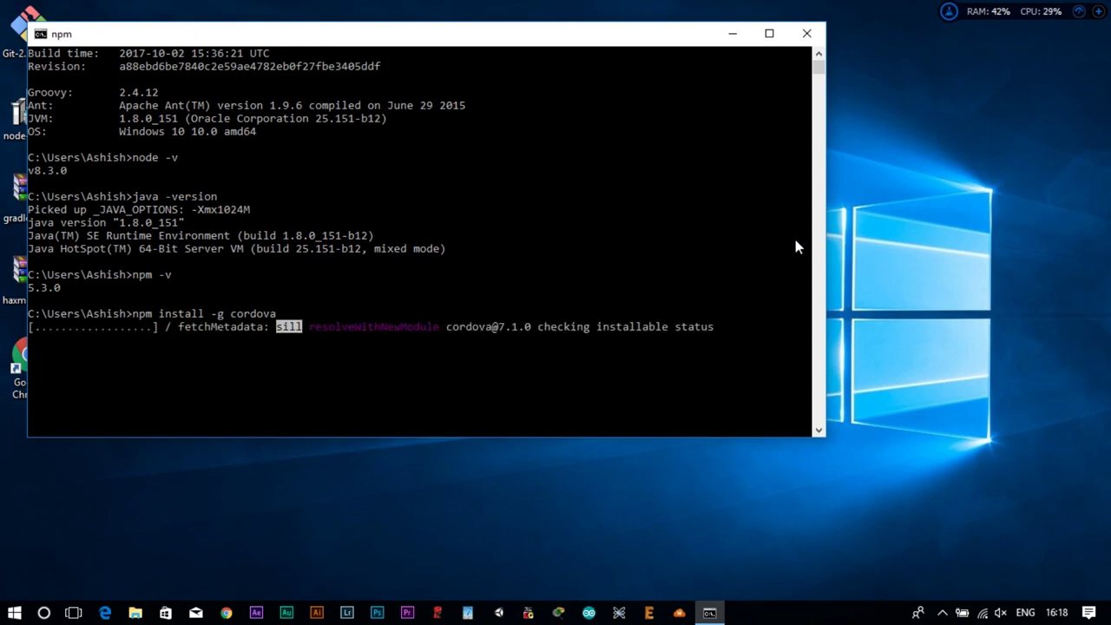